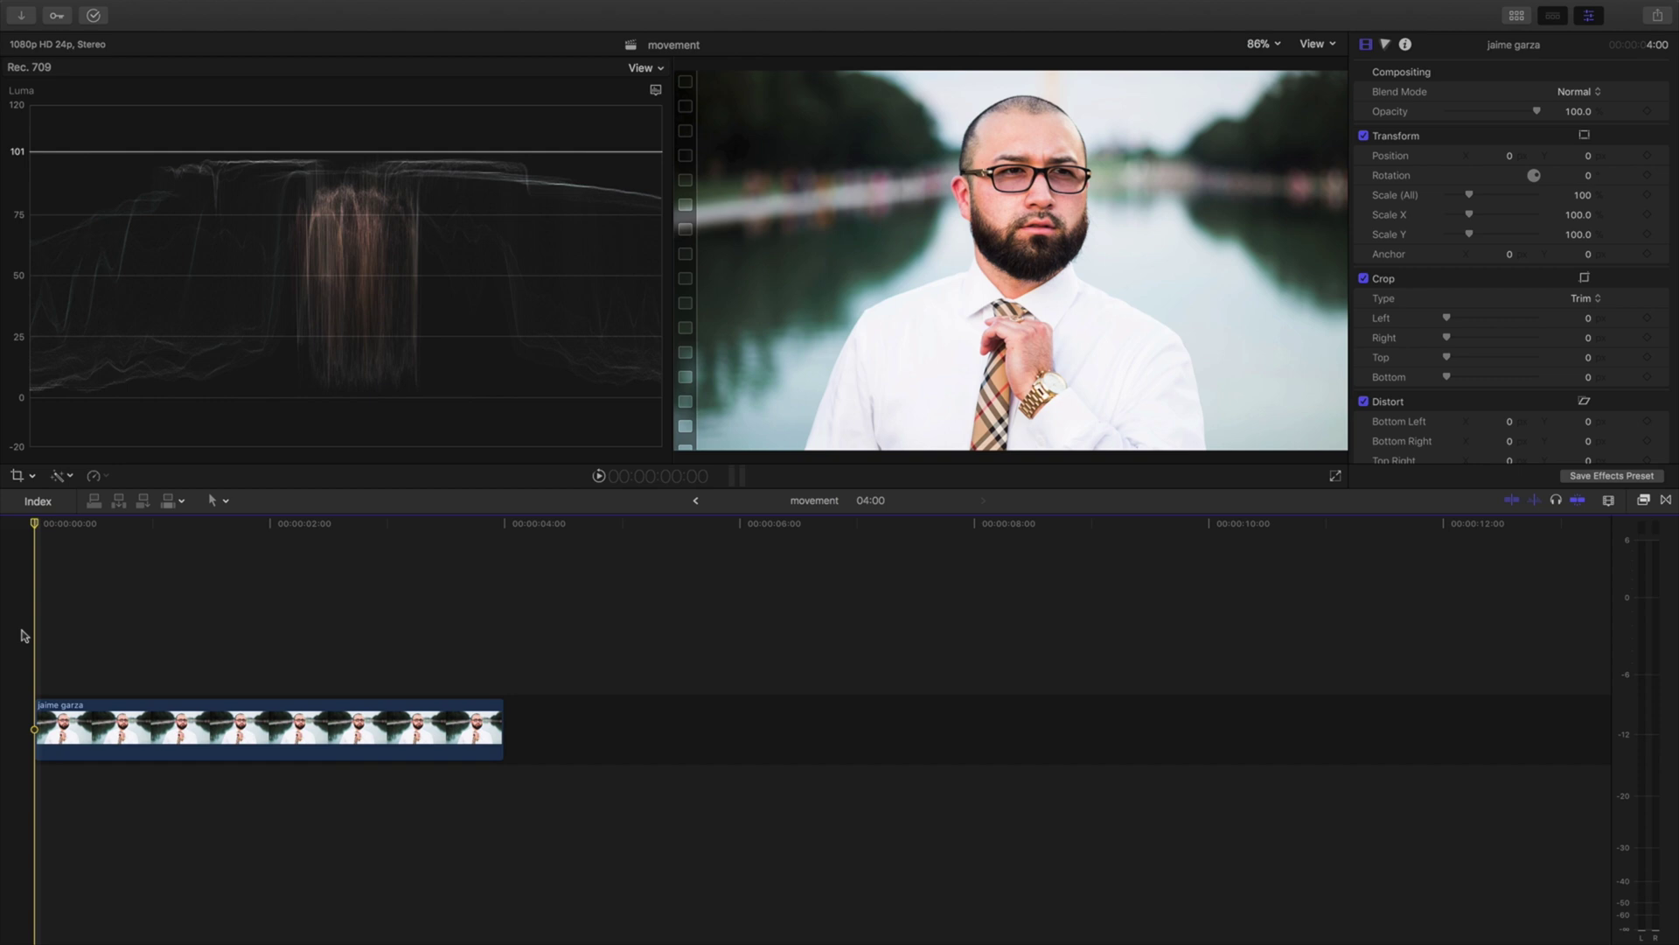
Extend the photo clip to 7:00 and Option-drag a duplicate copy directly above it
{"action": "left_click", "coordinate": [127, 737]}
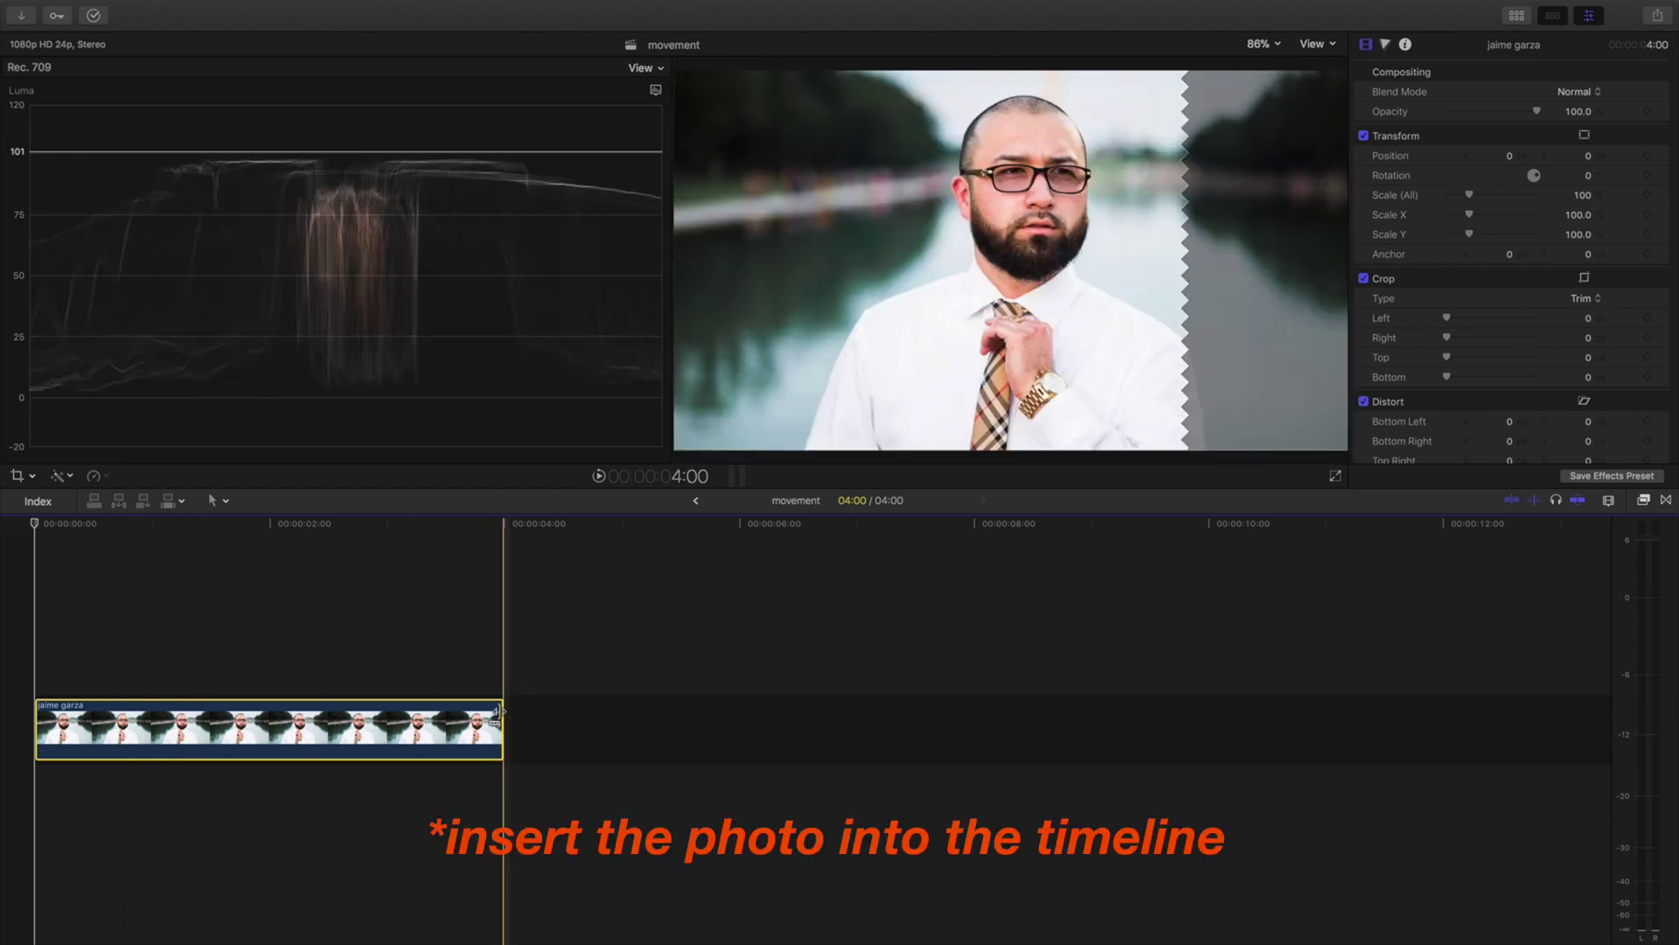
{"action": "left_click_drag", "start_coordinate": [497, 713], "coordinate": [855, 713]}
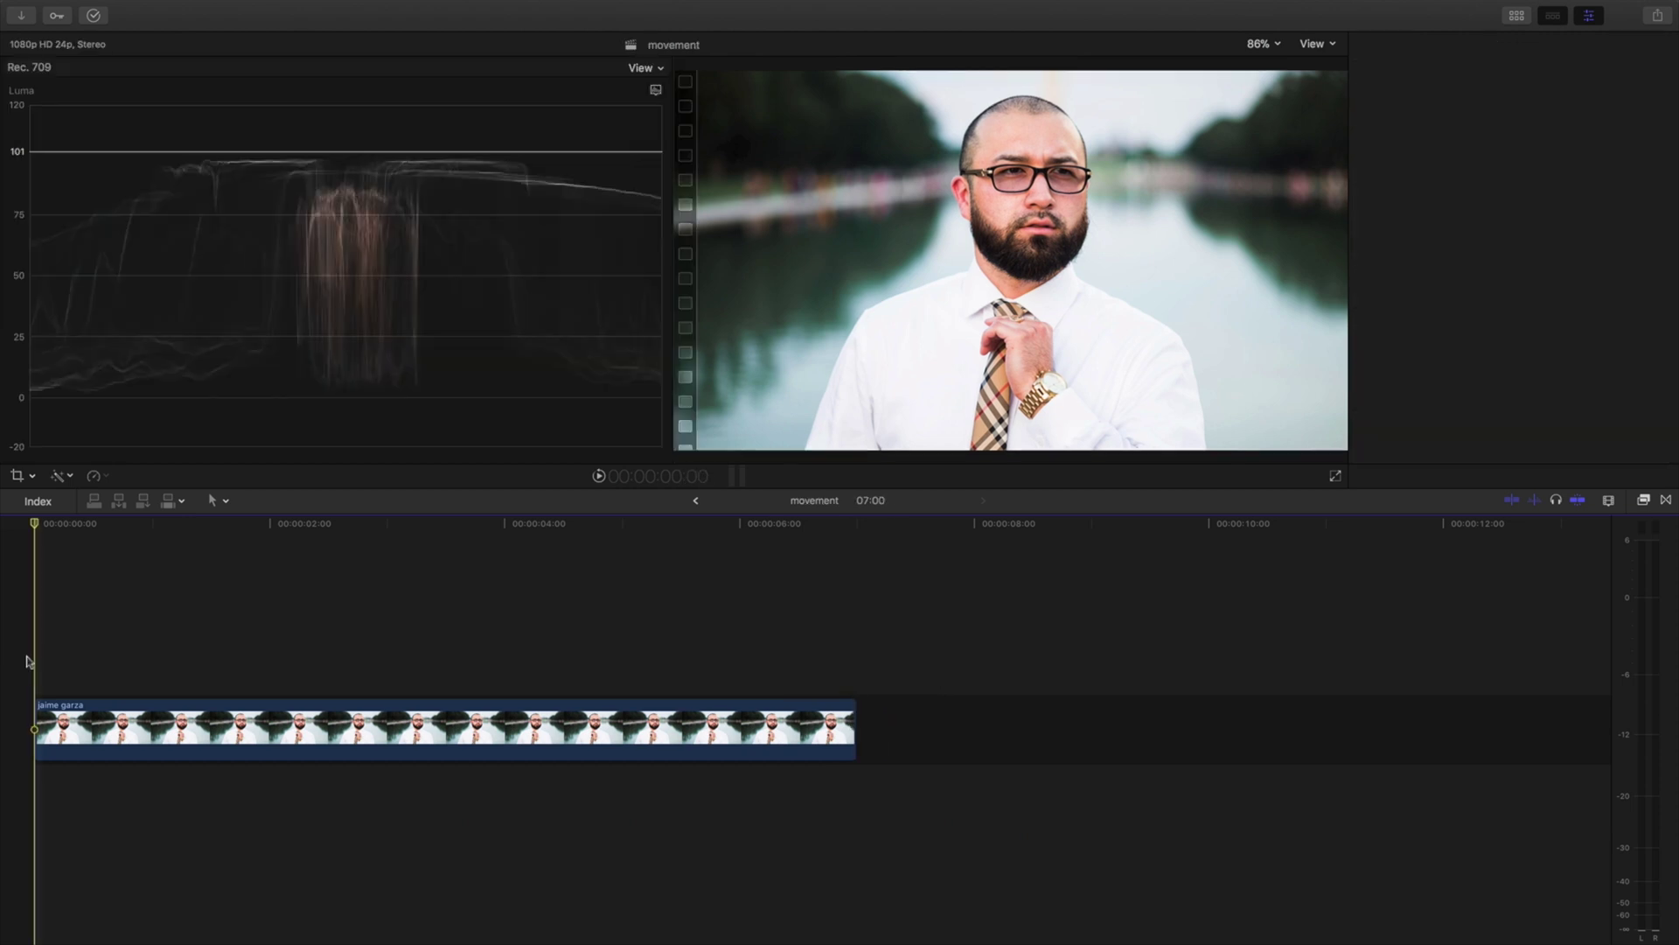
{"action": "left_click", "coordinate": [50, 710]}
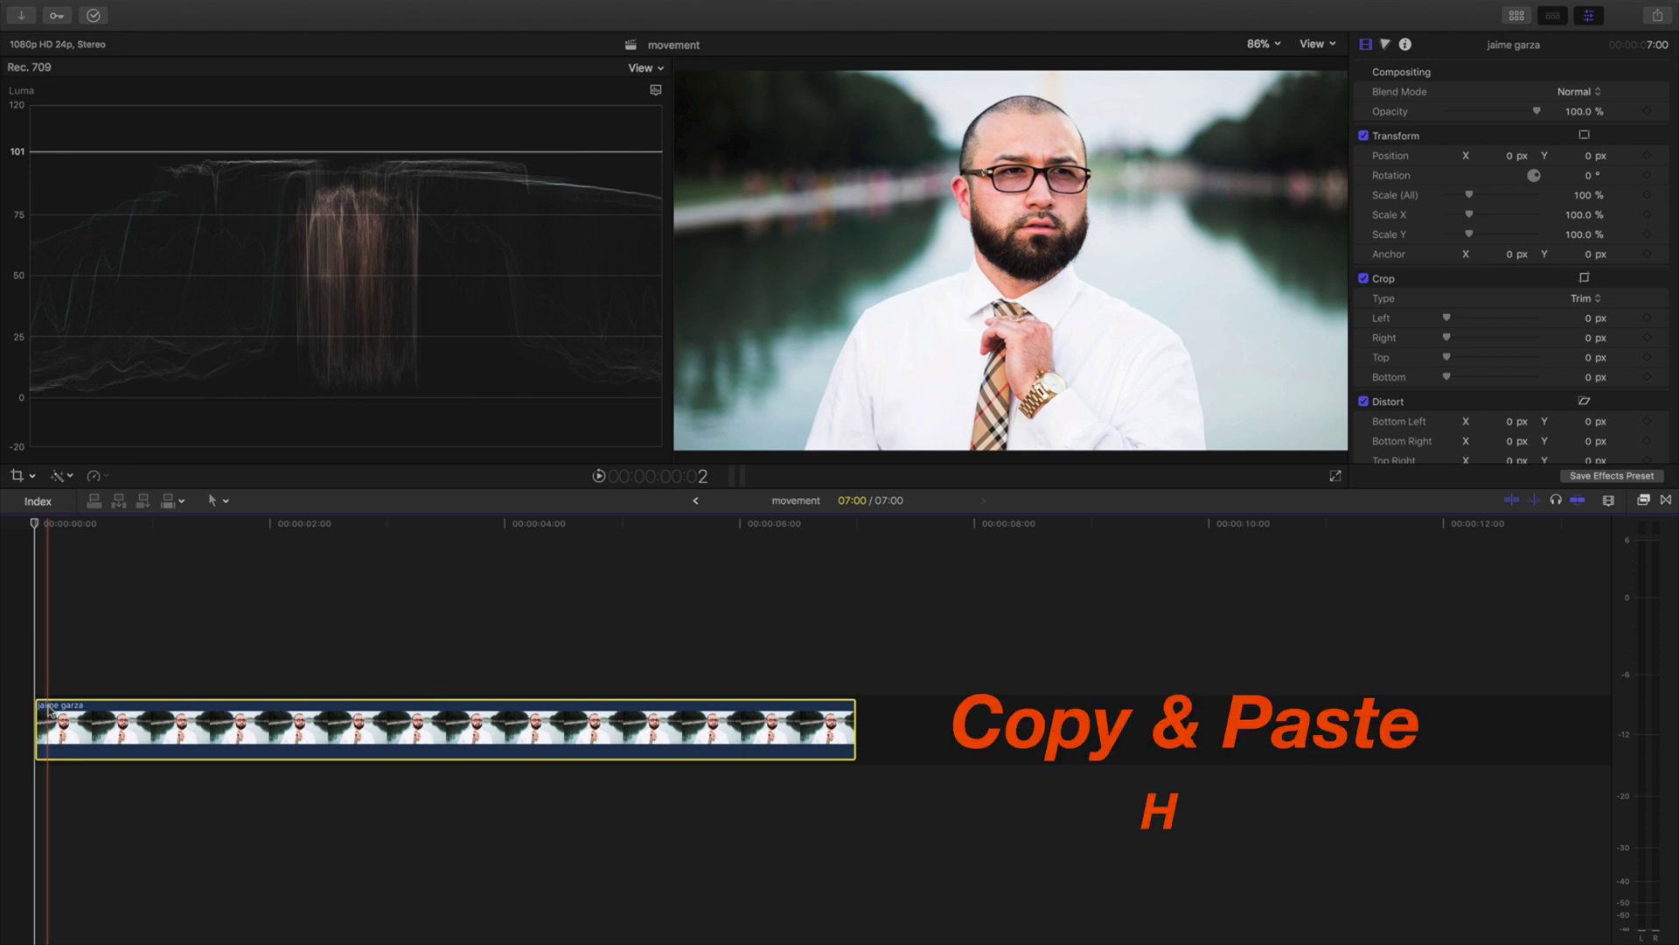
{"action": "left_click_drag", "start_coordinate": [50, 711], "coordinate": [38, 623]}
{"action": "left_click", "coordinate": [37, 624]}
{"action": "left_click", "coordinate": [35, 629]}
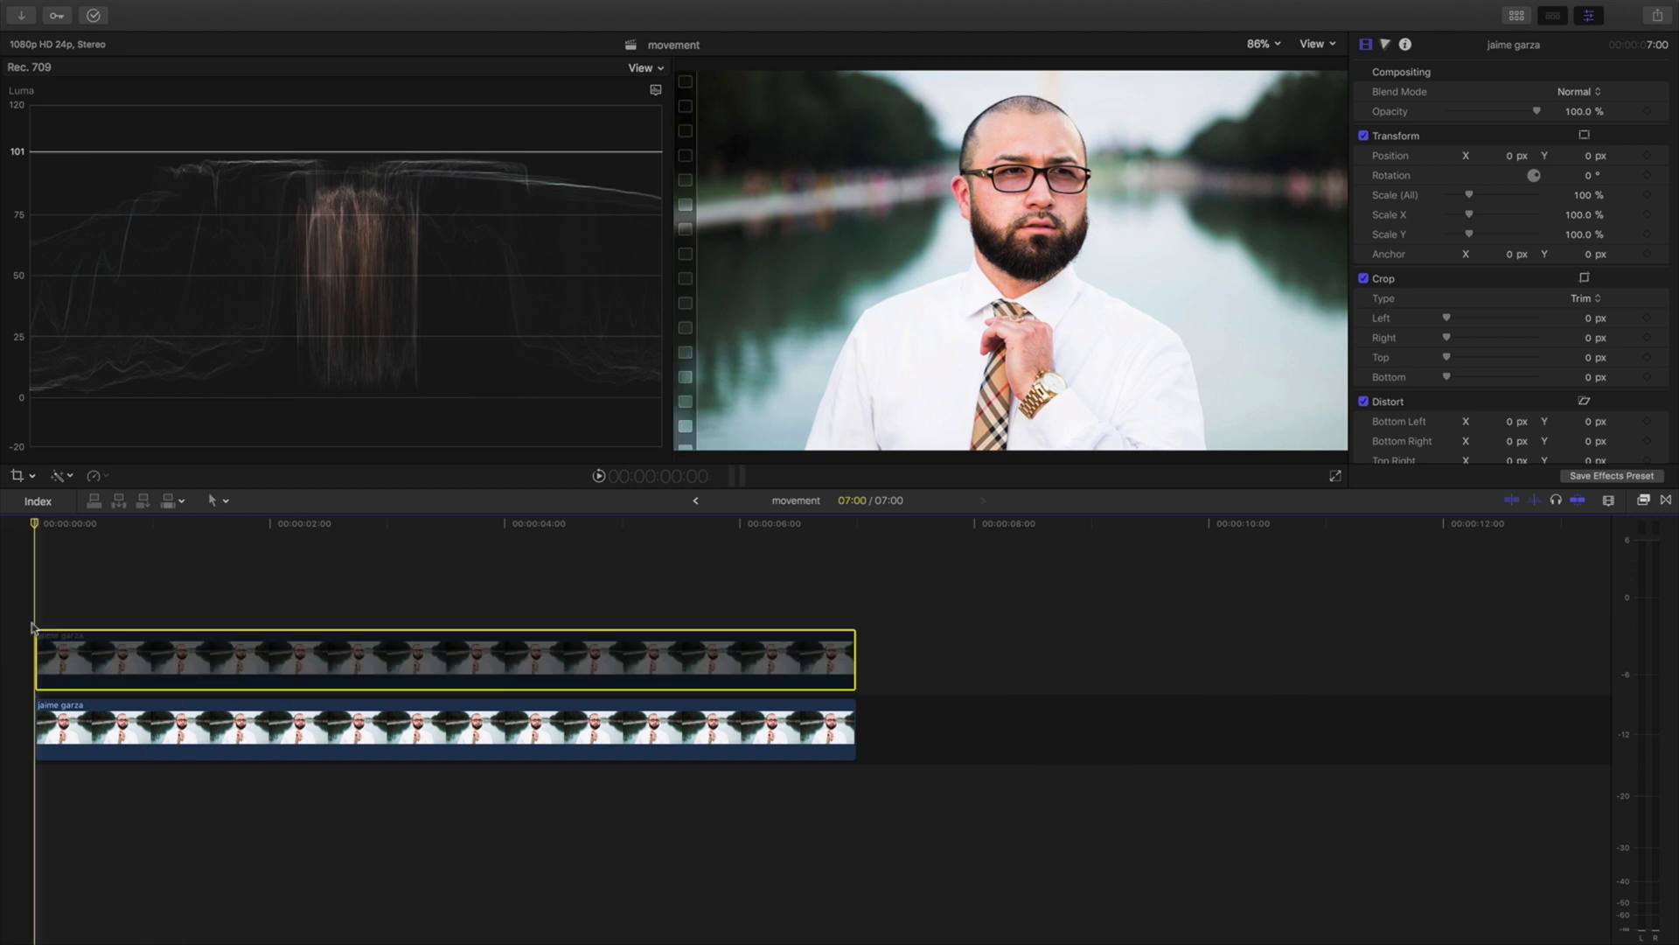
{"action": "left_click", "coordinate": [52, 726]}
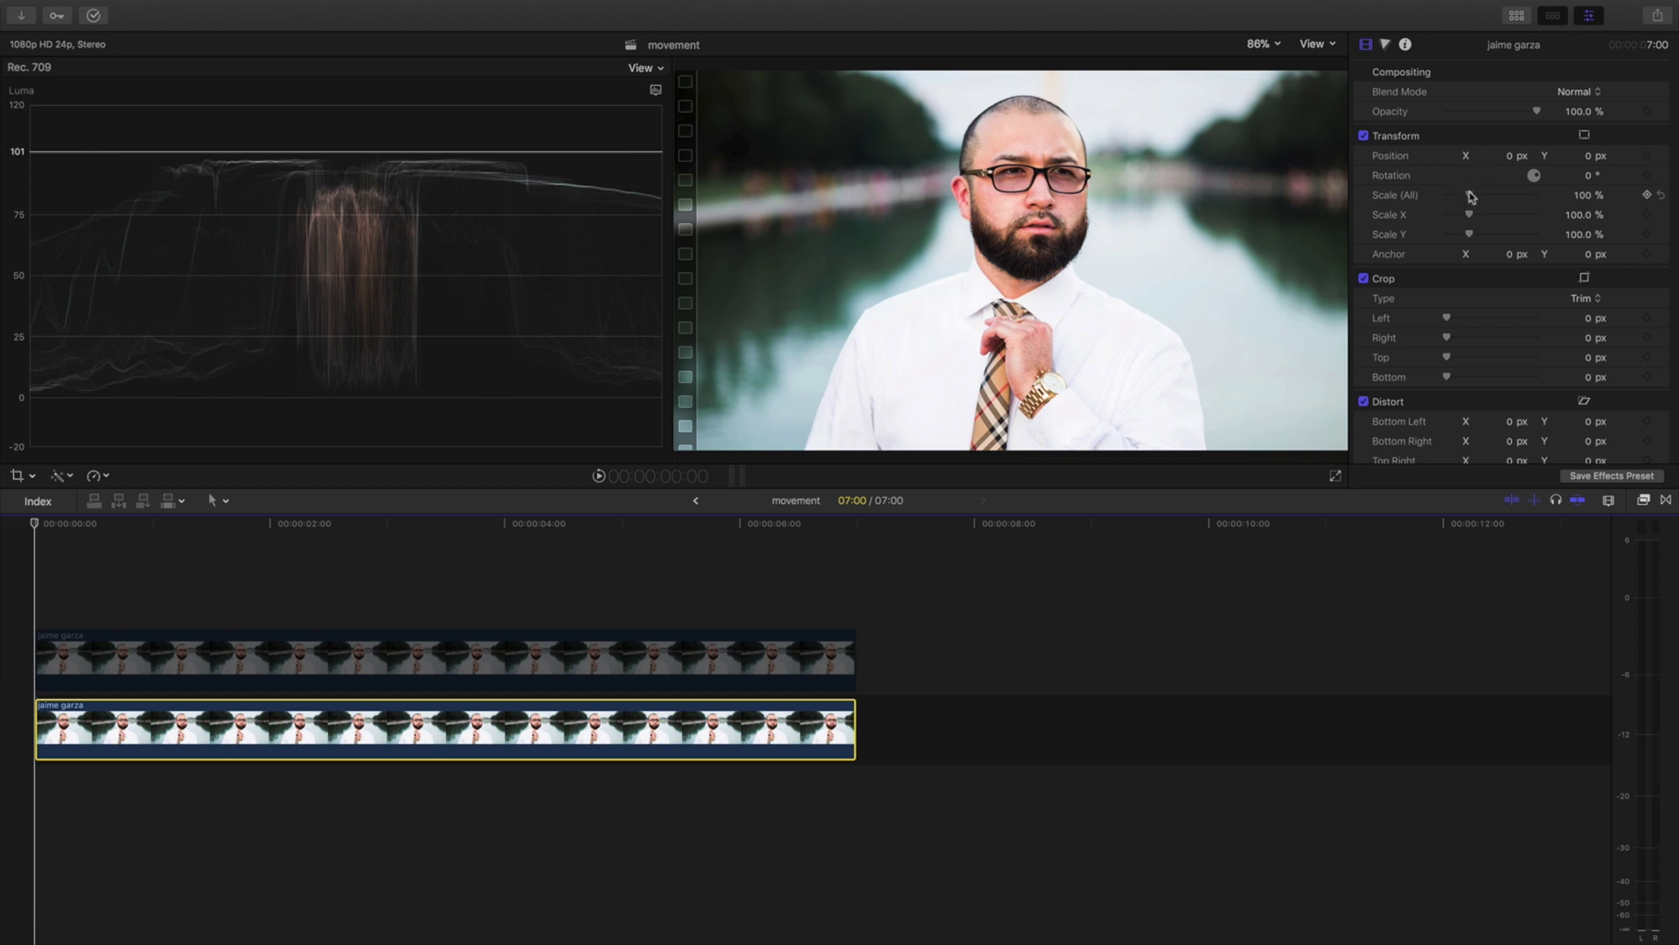
Keyframe the bottom clip's scale from 90% at the start to about 100% near the end, then preview
{"action": "left_click_drag", "start_coordinate": [1471, 196], "coordinate": [1467, 198]}
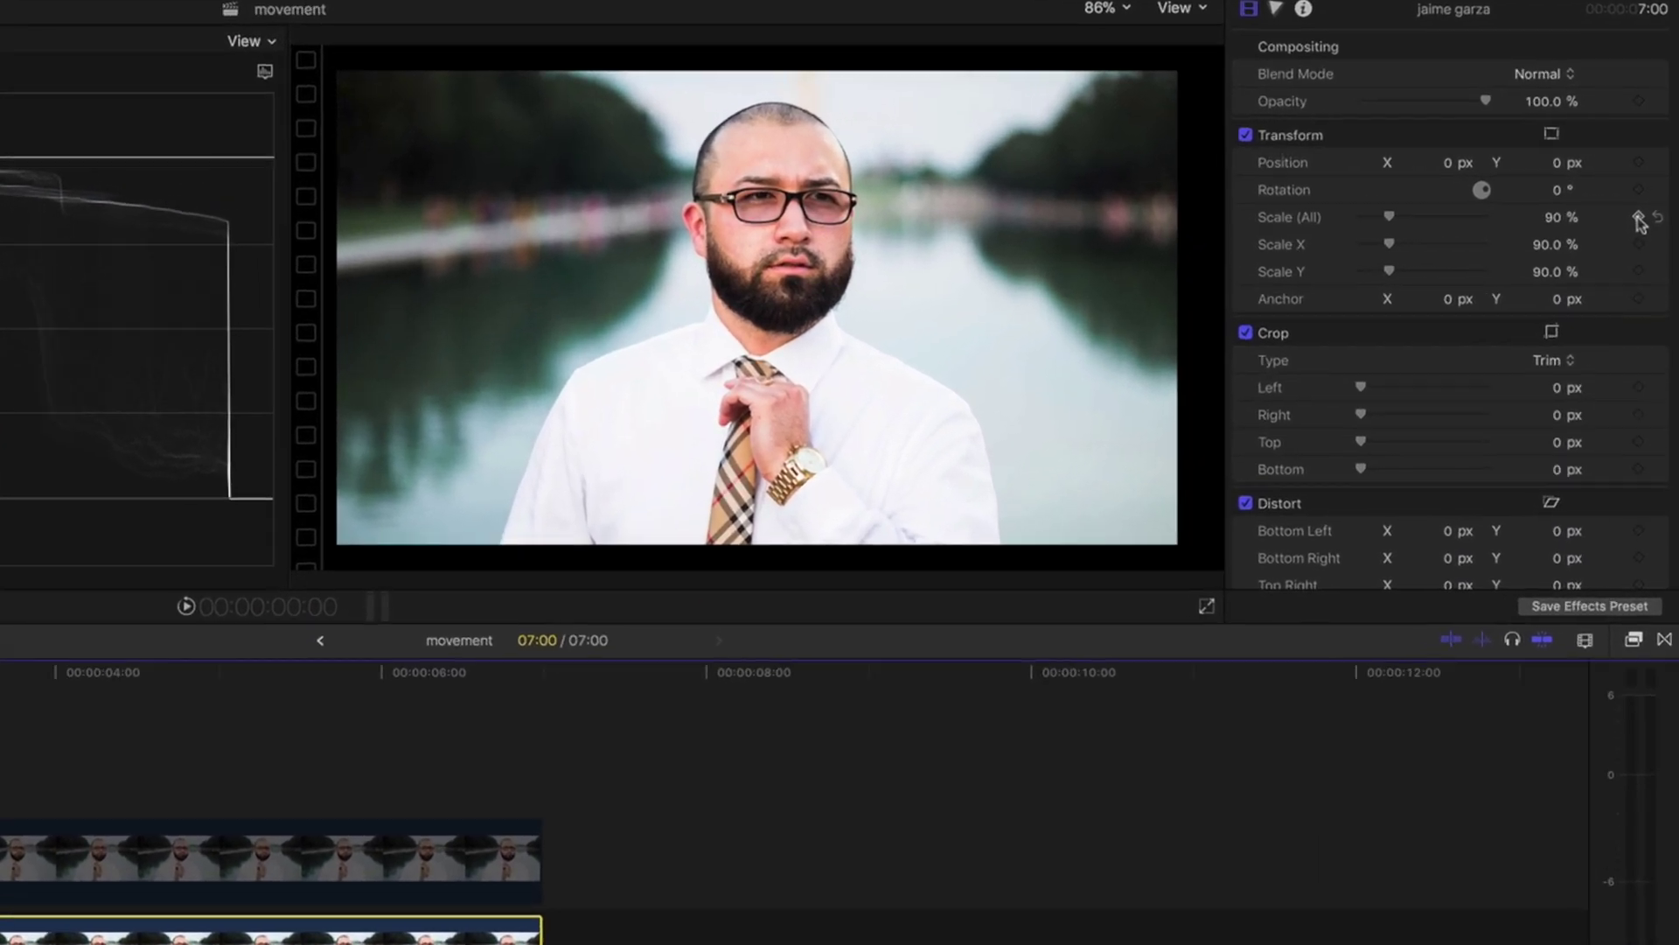
{"action": "left_click", "coordinate": [1638, 217]}
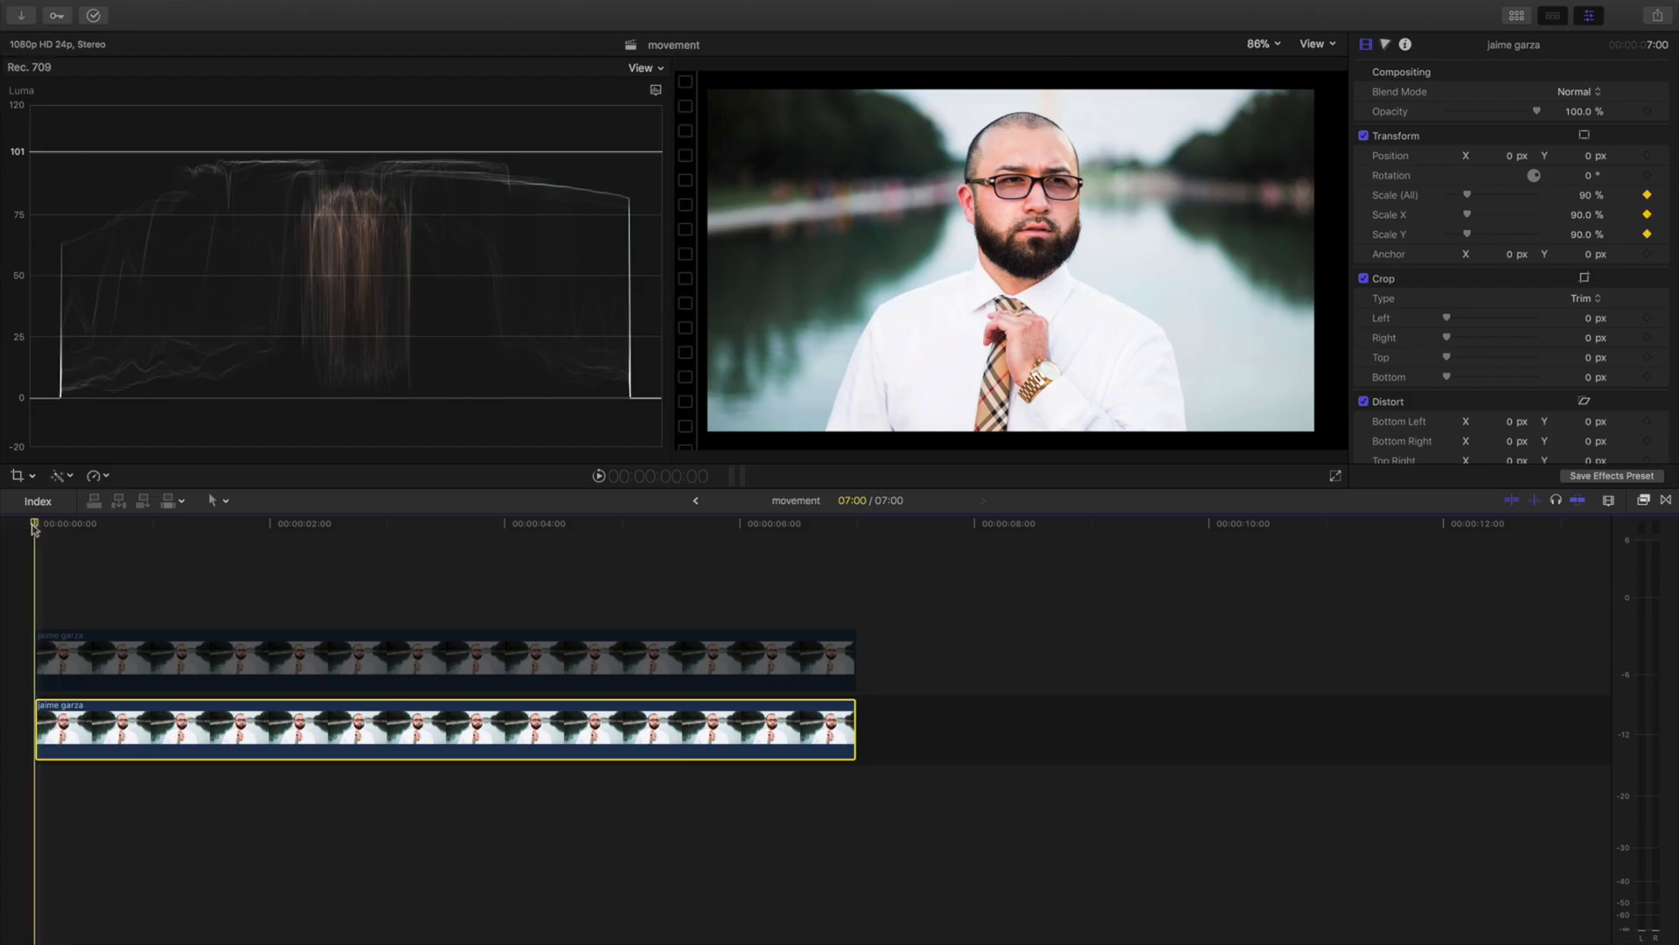
{"action": "left_click_drag", "start_coordinate": [34, 527], "coordinate": [851, 556]}
{"action": "left_click_drag", "start_coordinate": [1467, 194], "coordinate": [1472, 198]}
{"action": "left_click", "coordinate": [29, 608]}
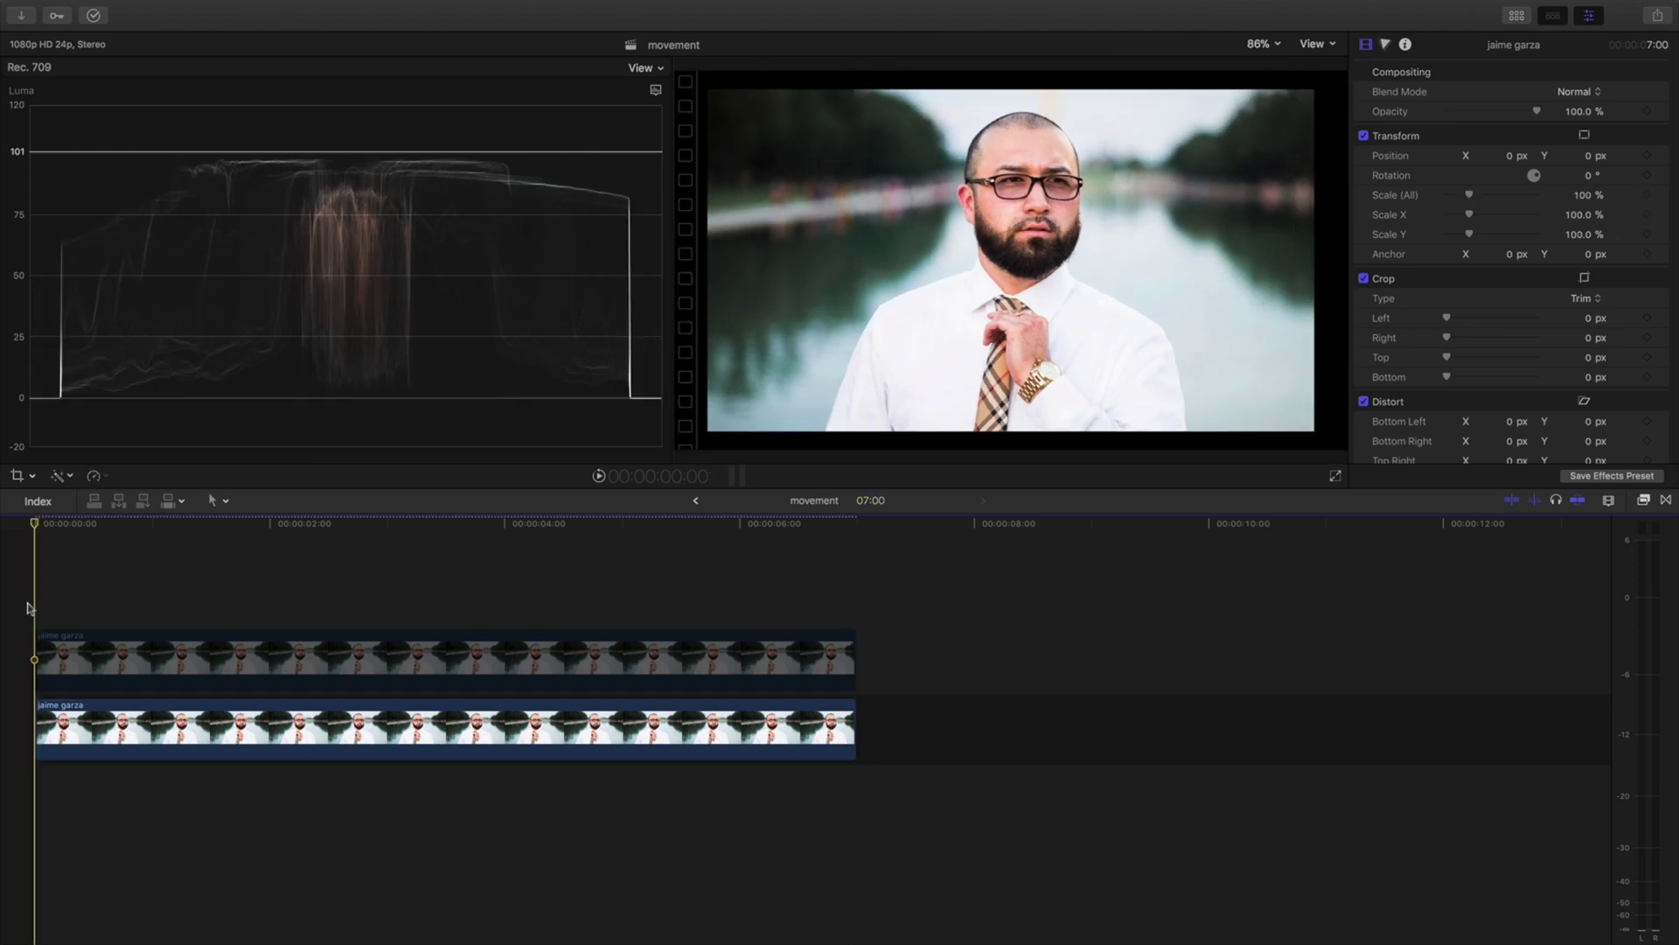
{"action": "key", "text": "space"}
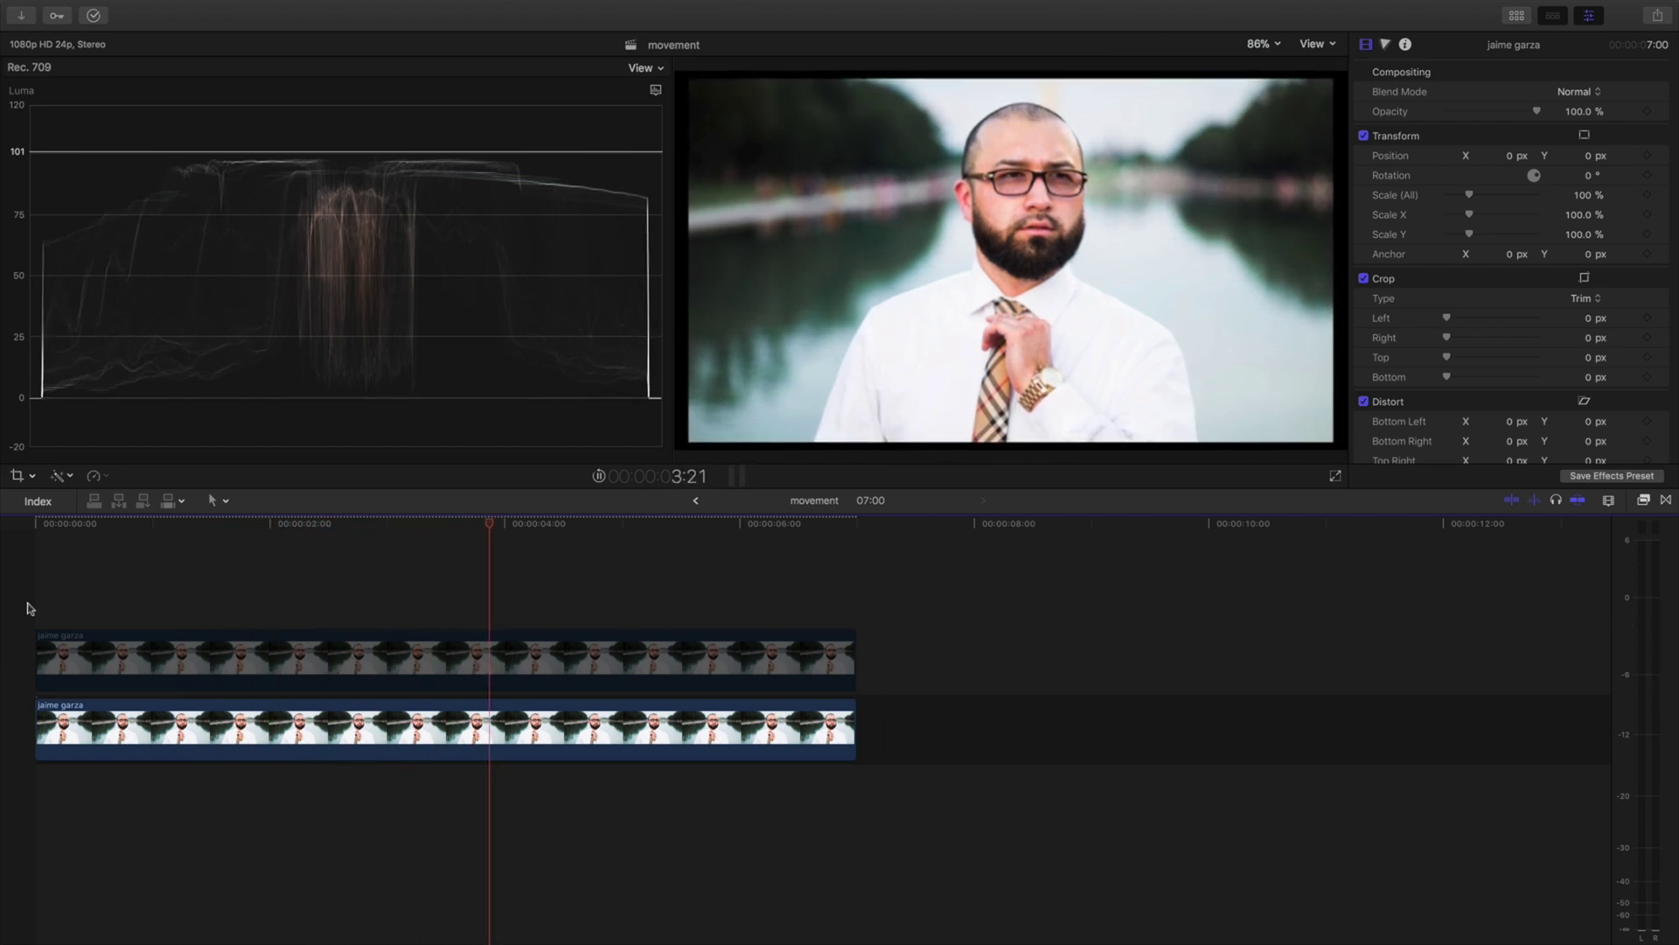
{"action": "left_click", "coordinate": [29, 608]}
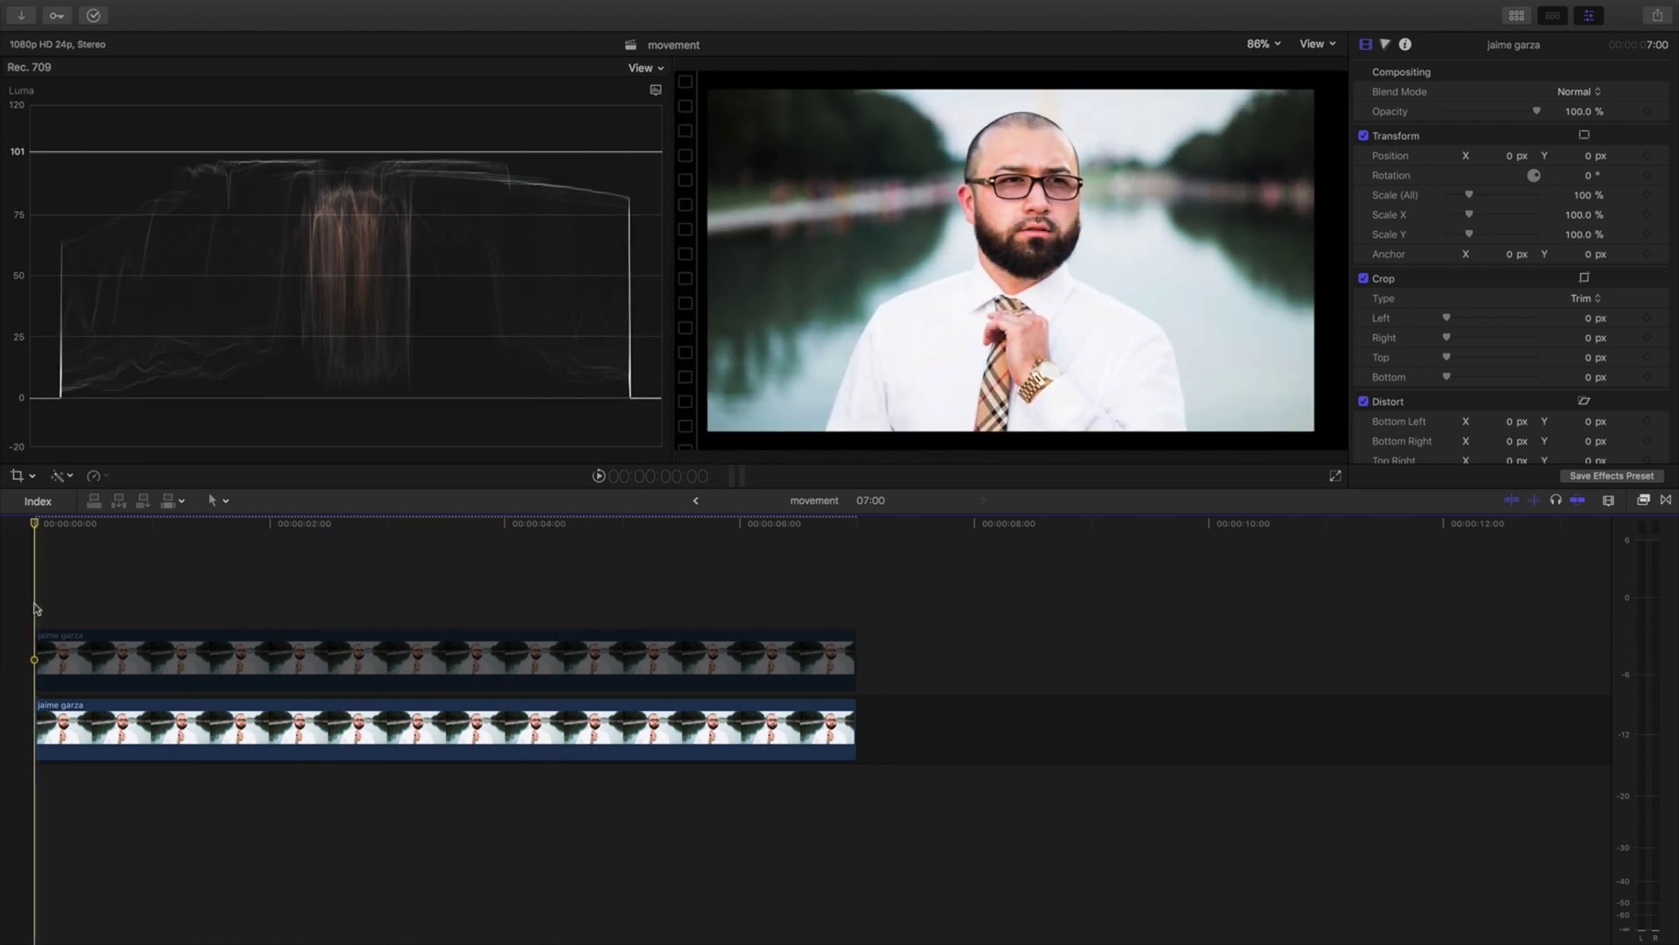
Apply the Draw Mask effect from Masks to the top duplicate clip
{"action": "left_click", "coordinate": [46, 648]}
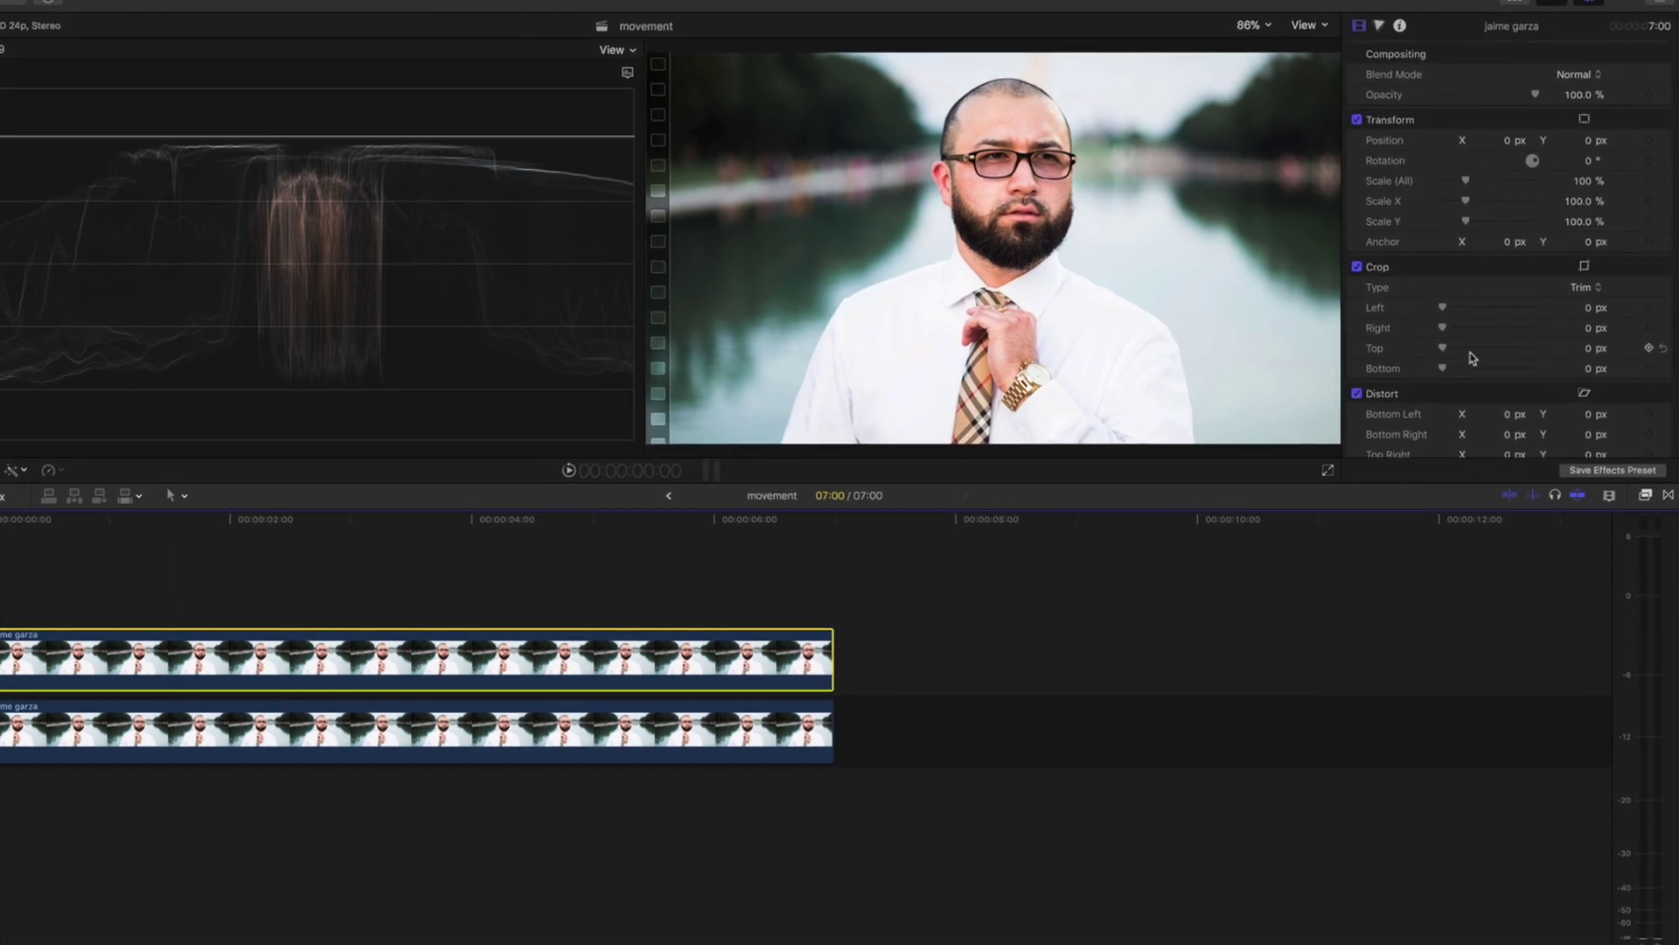
{"action": "left_click", "coordinate": [1652, 478]}
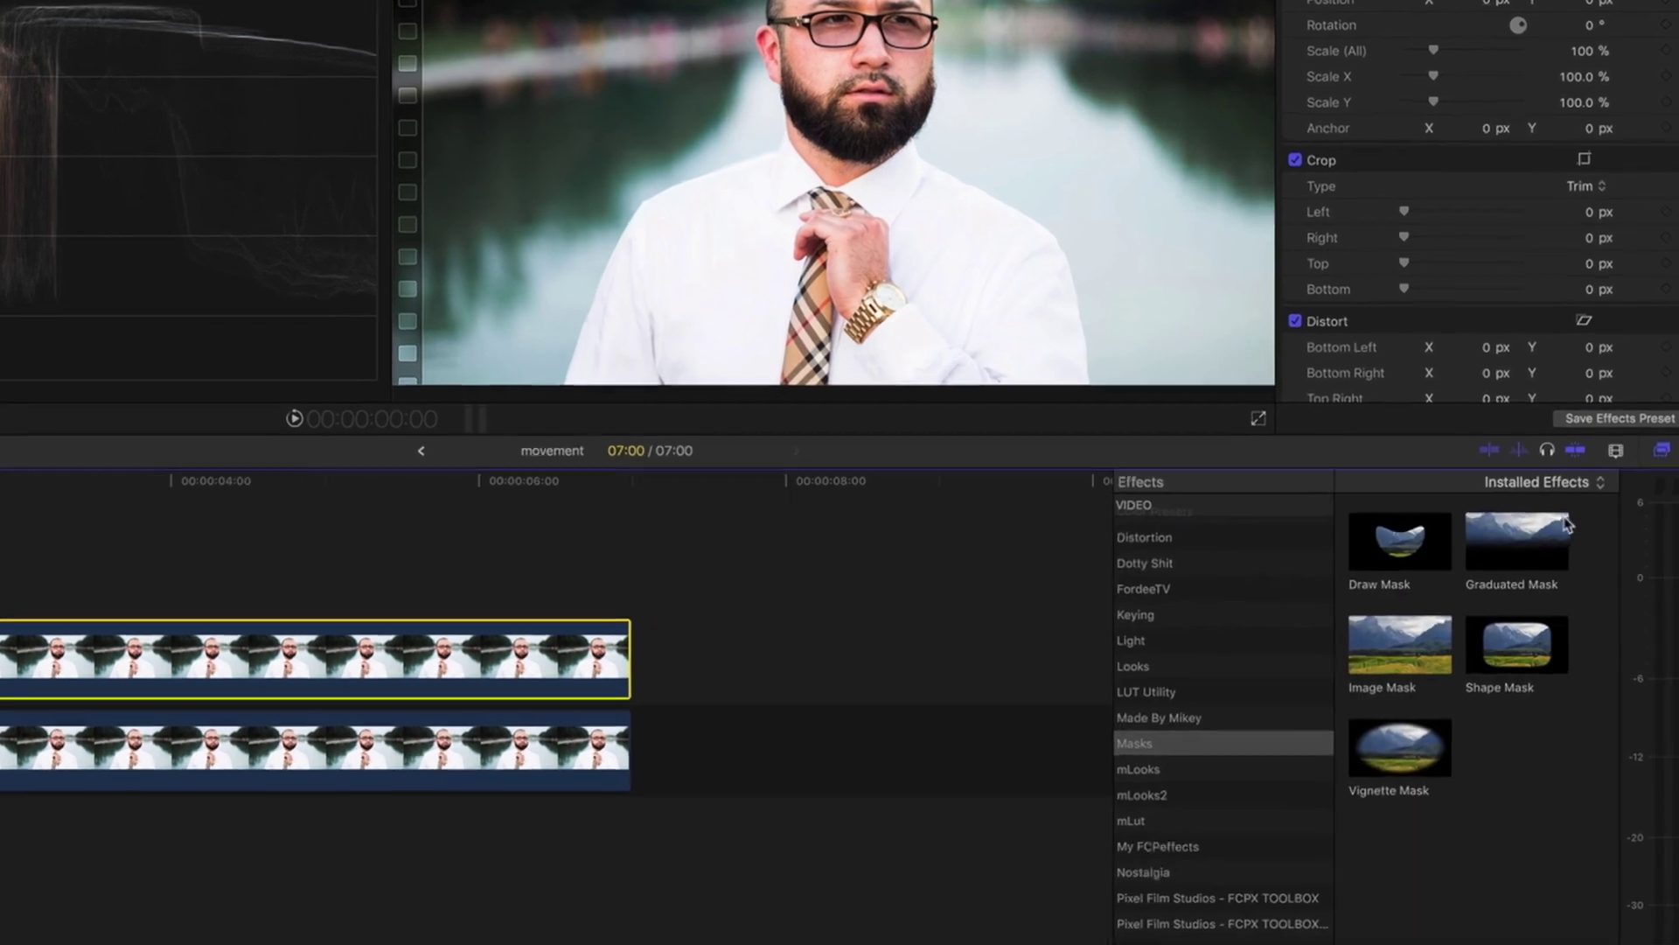
{"action": "mouse_move", "coordinate": [1370, 558]}
{"action": "left_mouse_down"}
{"action": "mouse_move", "coordinate": [213, 480]}
{"action": "mouse_move", "coordinate": [0, 586]}
{"action": "mouse_move", "coordinate": [0, 674]}
{"action": "left_mouse_up"}
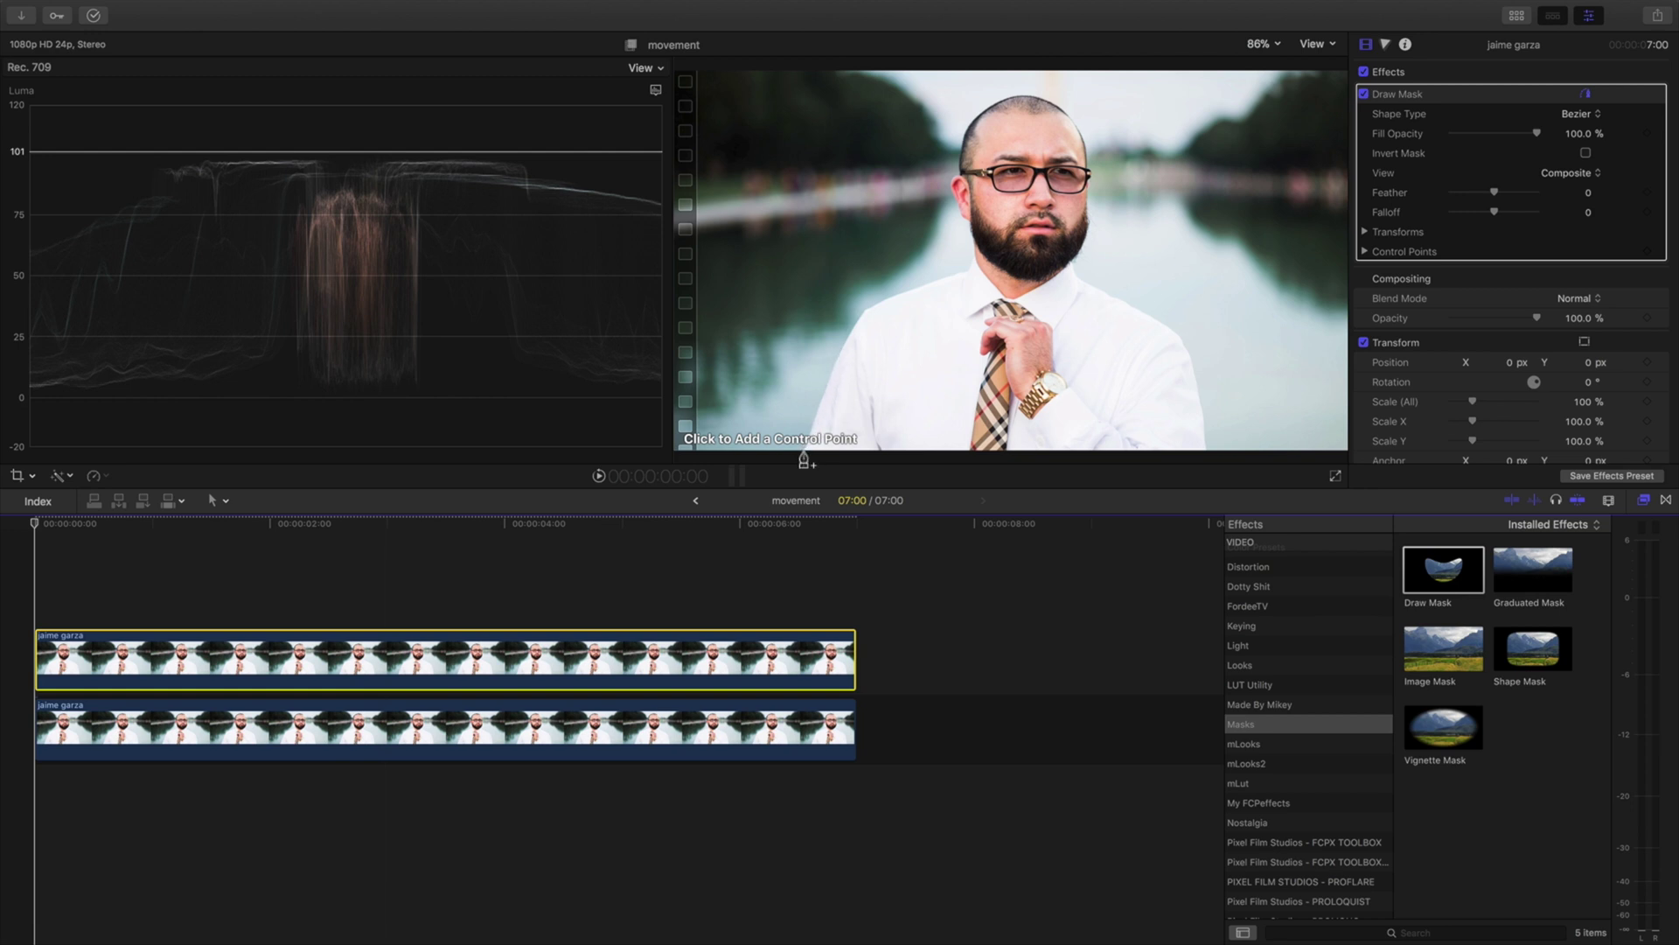
Zoom the viewer to 100% then 150% and place mask points around the man's outline
{"action": "left_click", "coordinate": [1252, 50]}
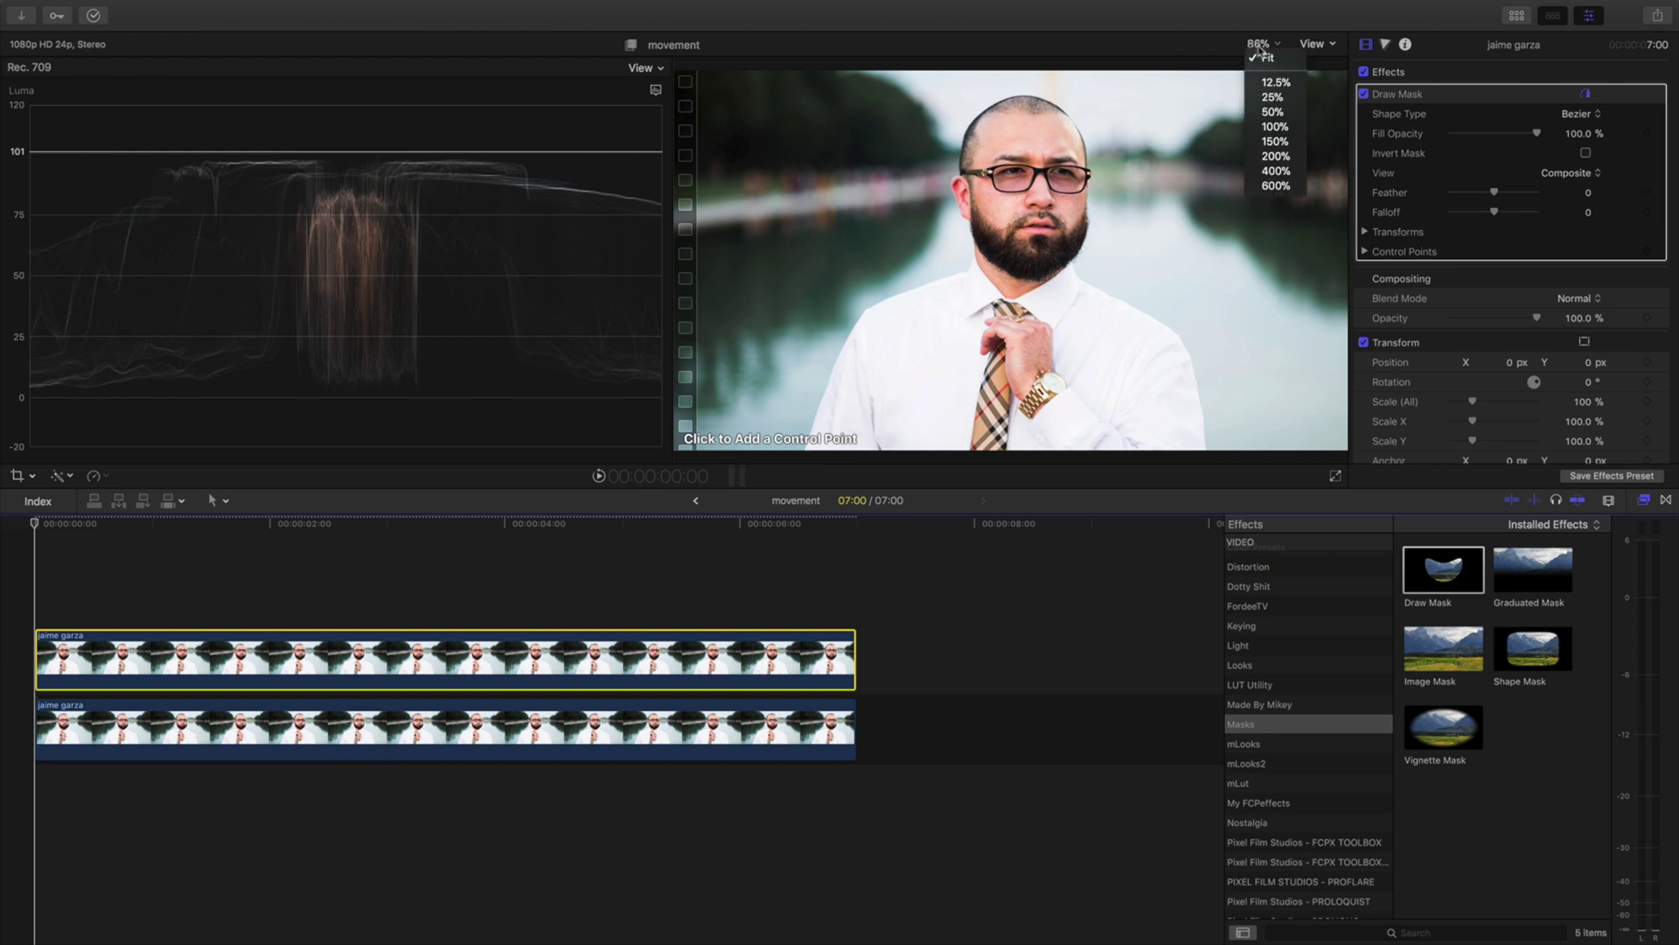
{"action": "left_click", "coordinate": [1274, 127]}
{"action": "scroll", "coordinate": [1312, 251], "scroll_direction": "left", "scroll_amount": 3}
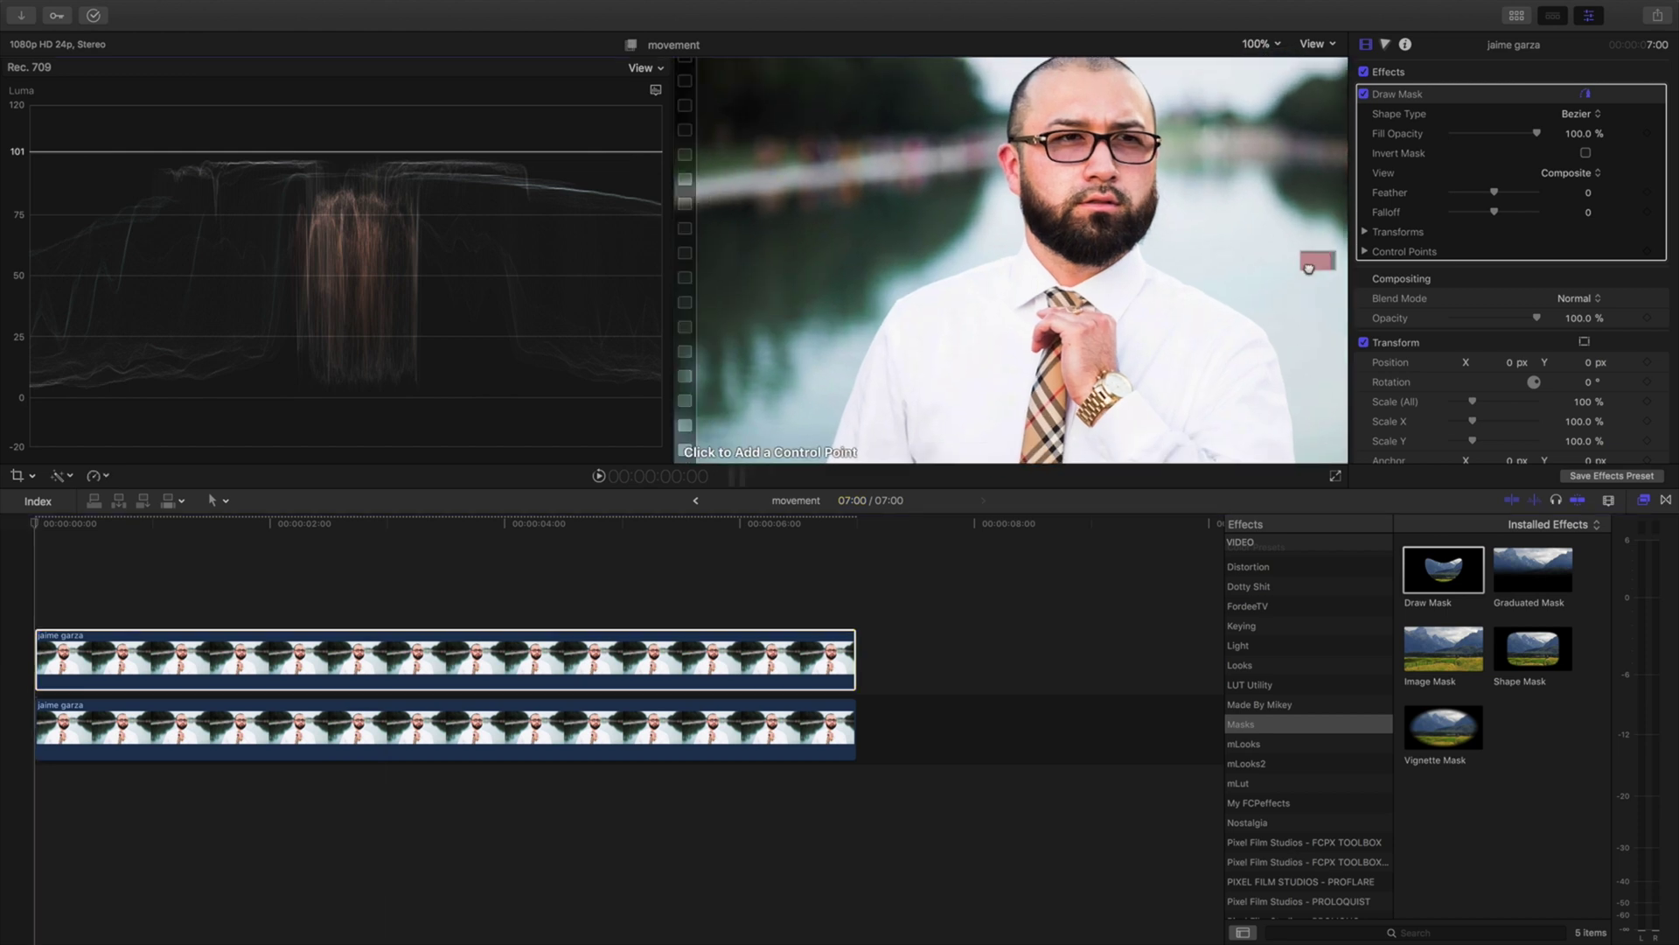
{"action": "left_click", "coordinate": [806, 464]}
{"action": "left_click", "coordinate": [842, 363]}
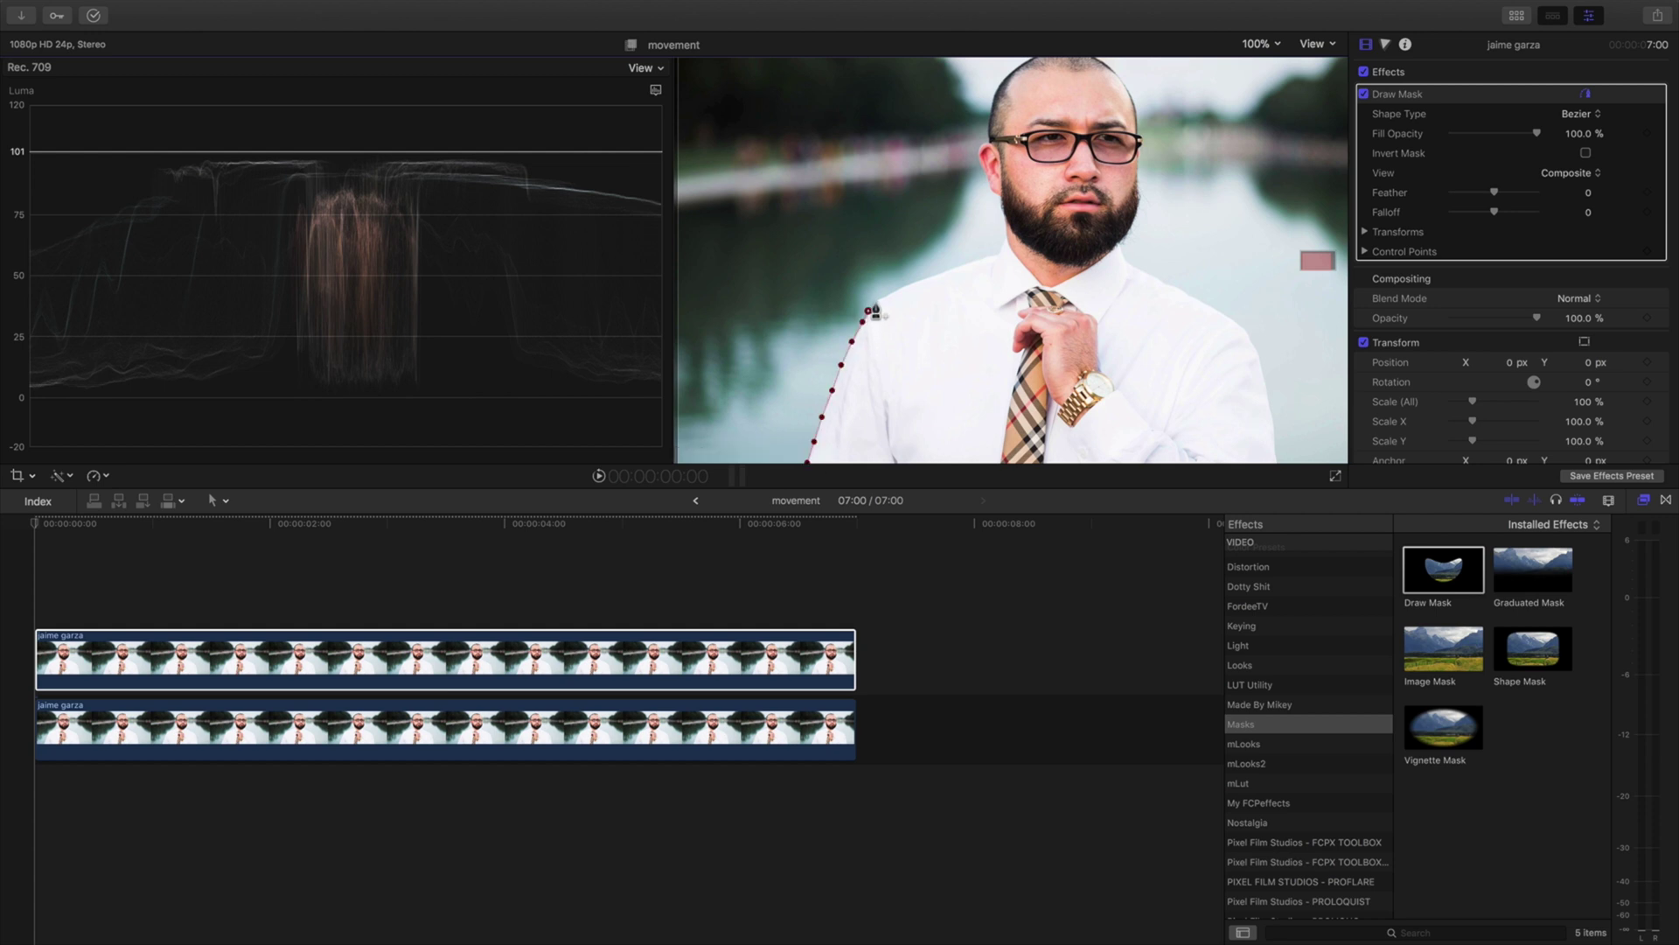
{"action": "left_click", "coordinate": [1257, 48]}
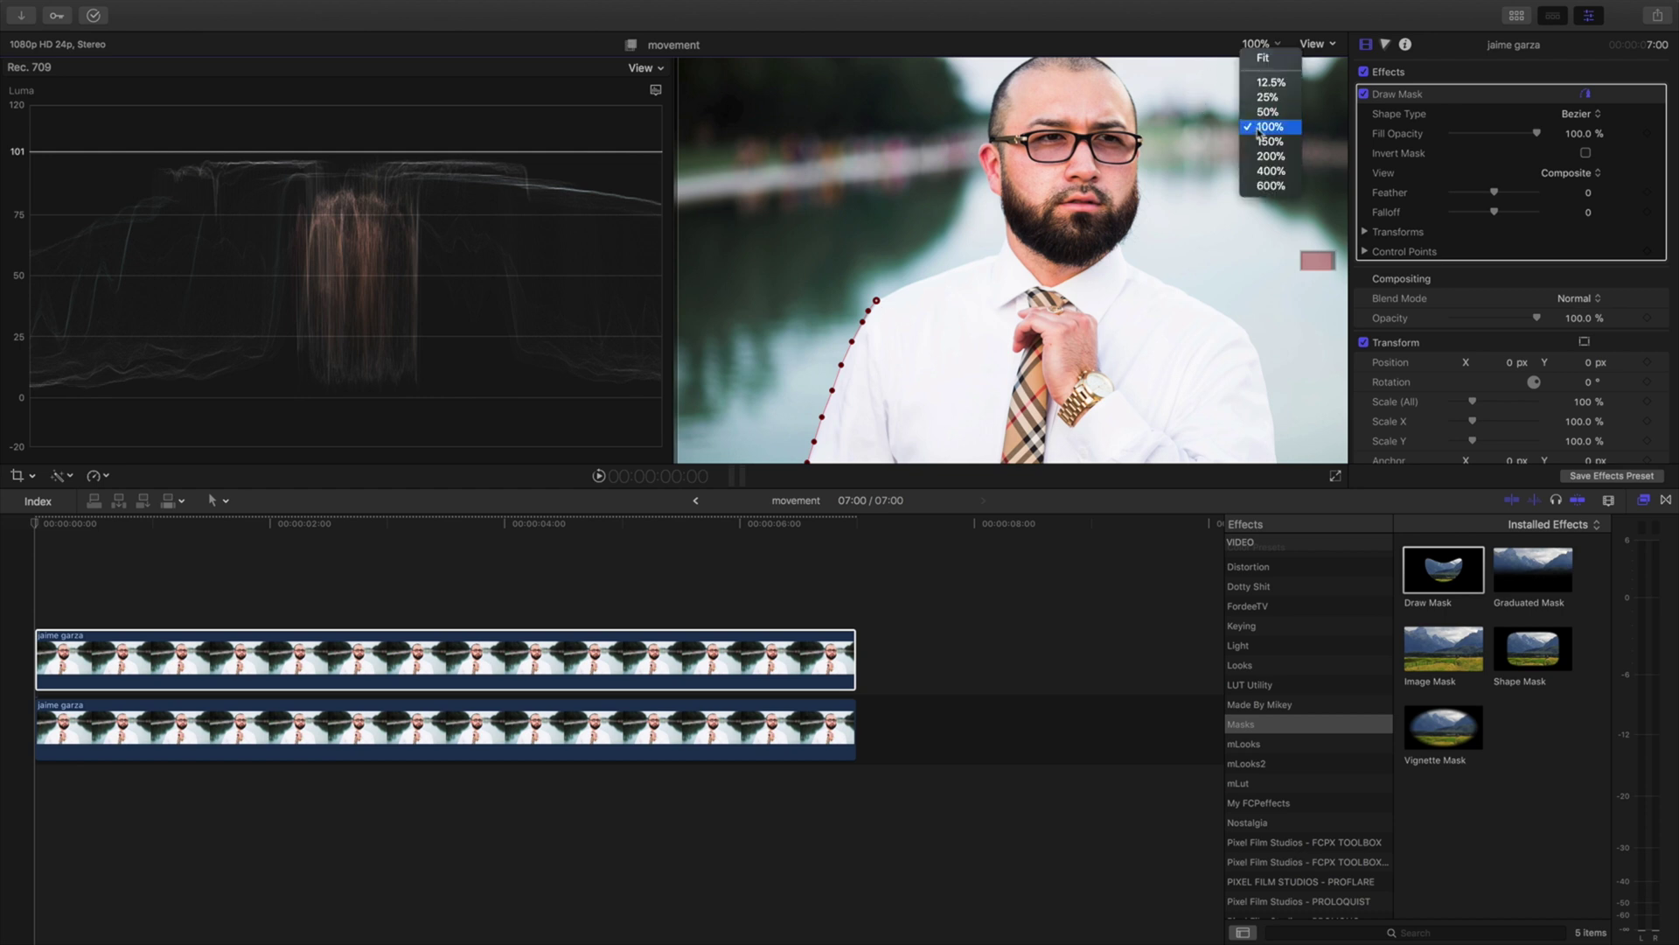
{"action": "left_click", "coordinate": [1265, 142]}
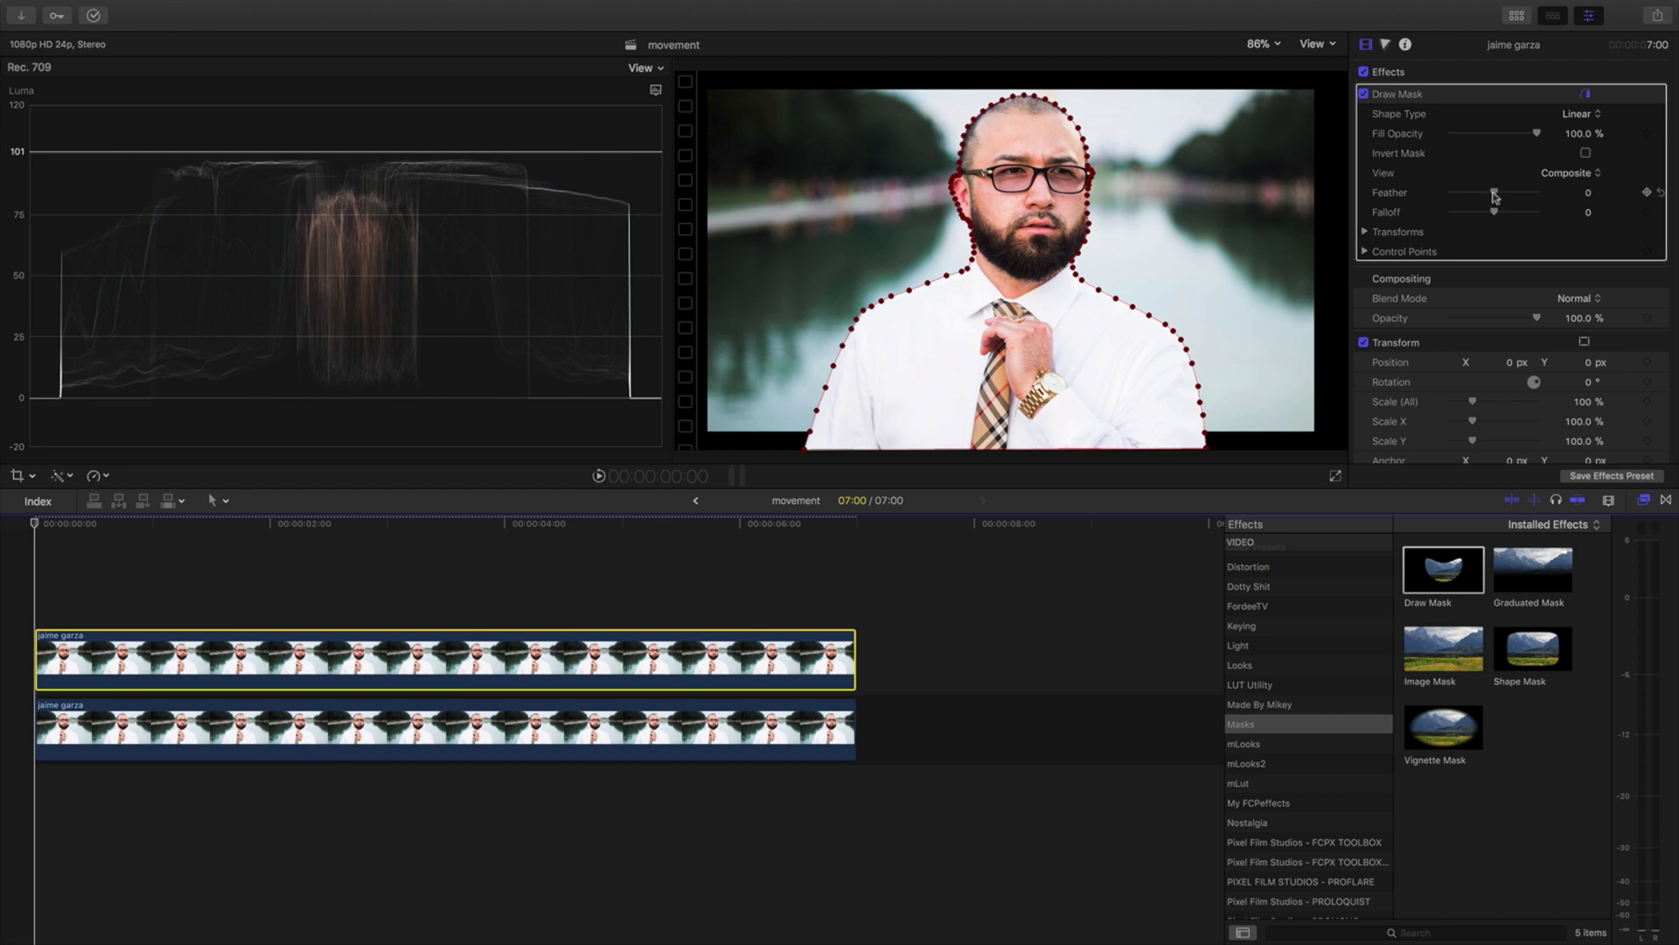
Set the mask Feather to -5.0, checking it with lowered opacity before restoring 100%
{"action": "left_click_drag", "start_coordinate": [1494, 196], "coordinate": [1432, 236]}
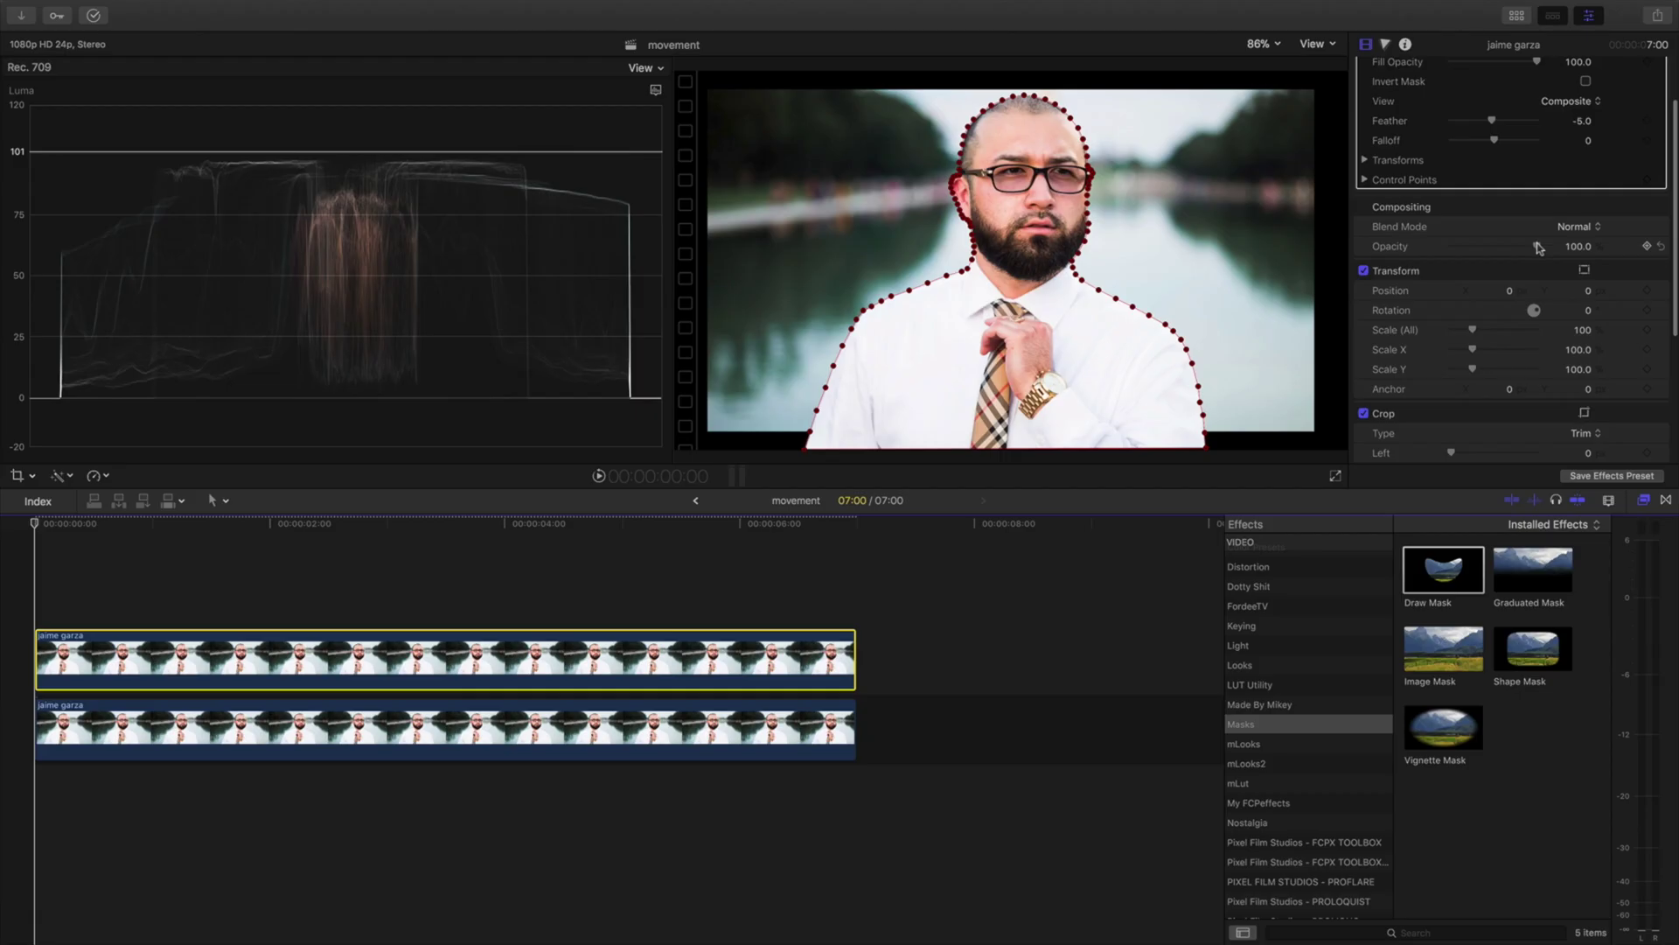
{"action": "left_click_drag", "start_coordinate": [1442, 495], "coordinate": [1350, 510]}
{"action": "left_click_drag", "start_coordinate": [1482, 253], "coordinate": [1553, 258]}
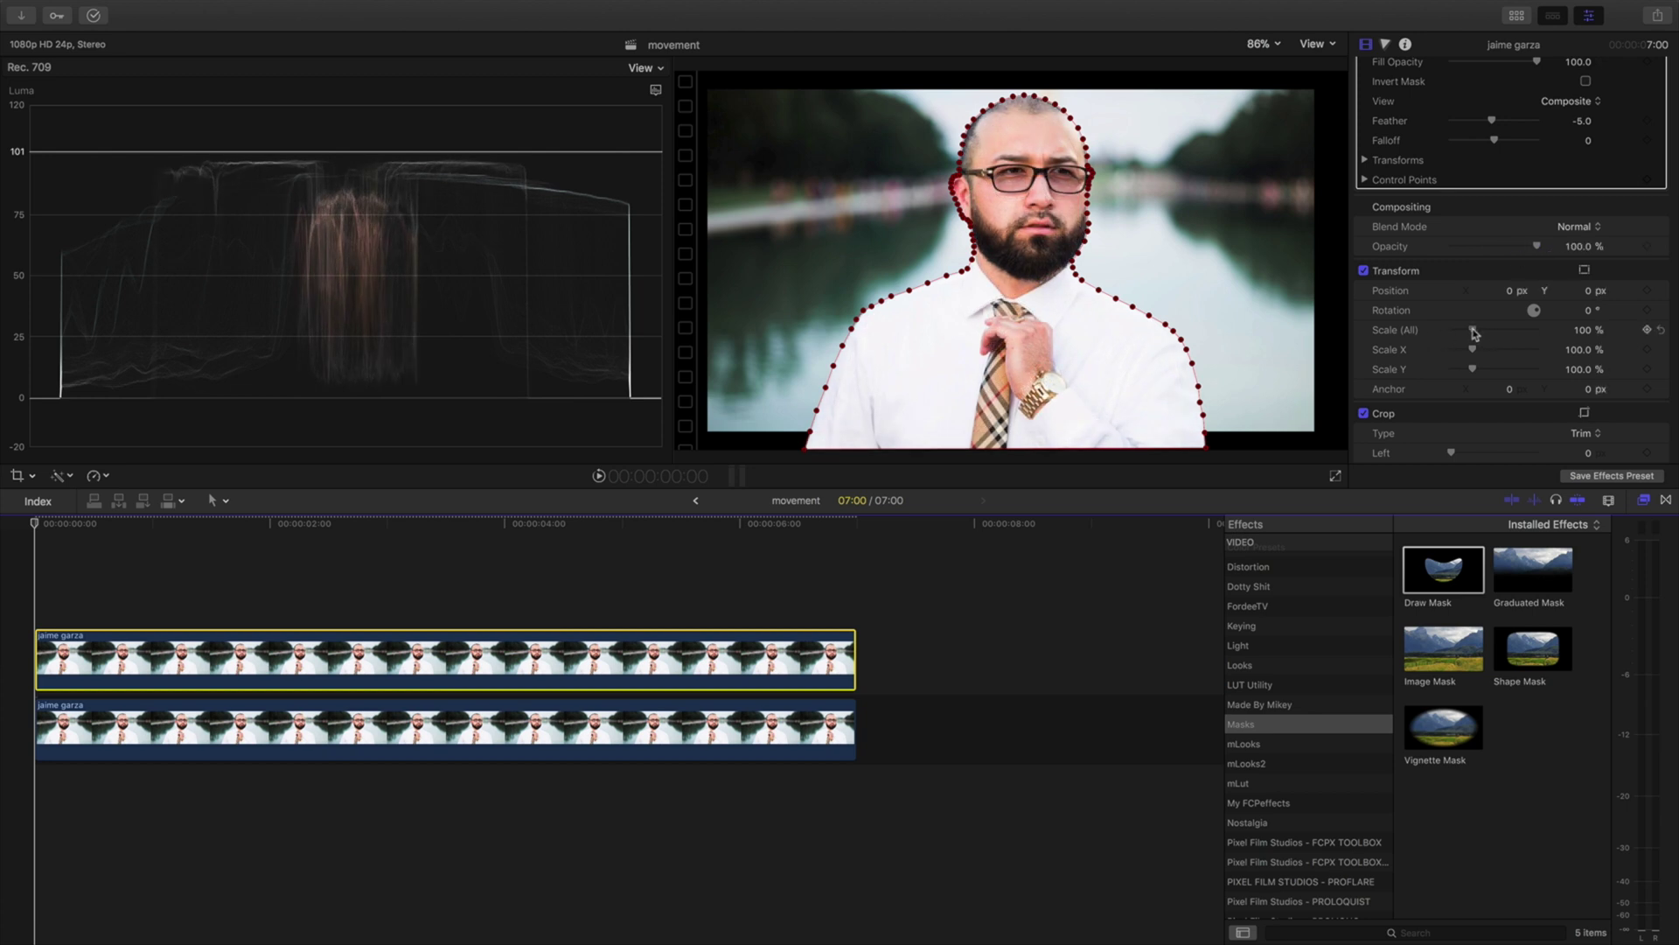
Enlarge the masked top clip to 127% scale and keep its vertical position at 0
{"action": "mouse_move", "coordinate": [1473, 332]}
{"action": "left_mouse_down"}
{"action": "mouse_move", "coordinate": [1500, 338]}
{"action": "mouse_move", "coordinate": [1478, 341]}
{"action": "left_mouse_up"}
{"action": "left_click", "coordinate": [1589, 293]}
{"action": "left_click_drag", "start_coordinate": [1590, 293], "coordinate": [1677, 297]}
{"action": "type", "text": "0"}
{"action": "key", "text": "Return"}
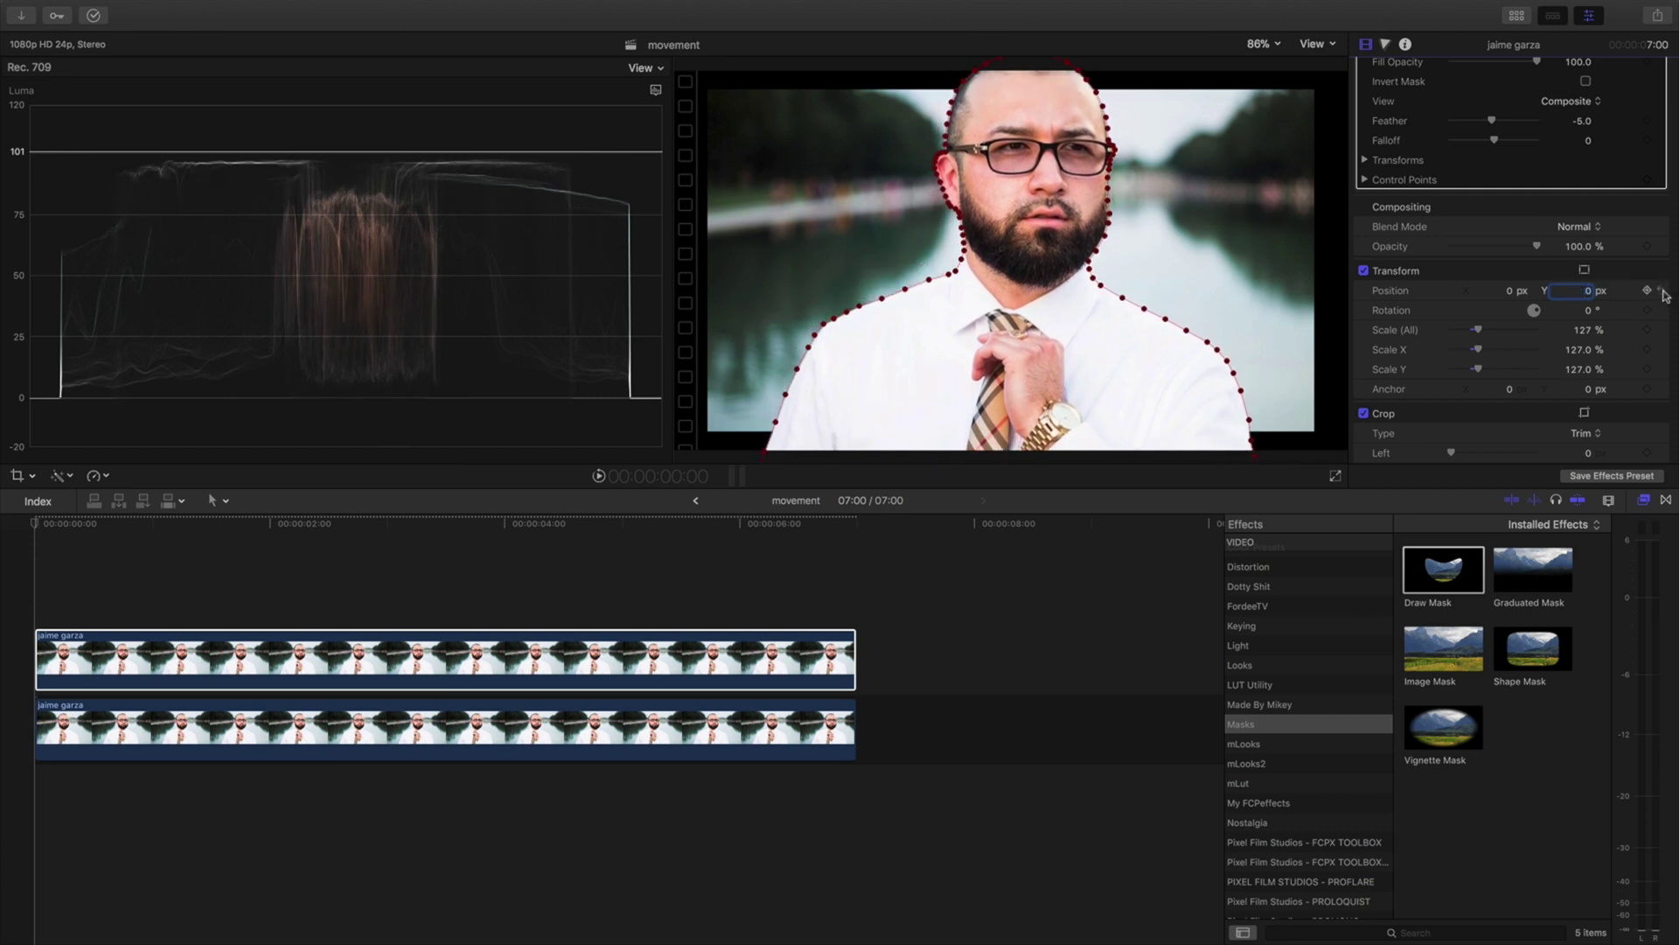
{"action": "left_click", "coordinate": [41, 565]}
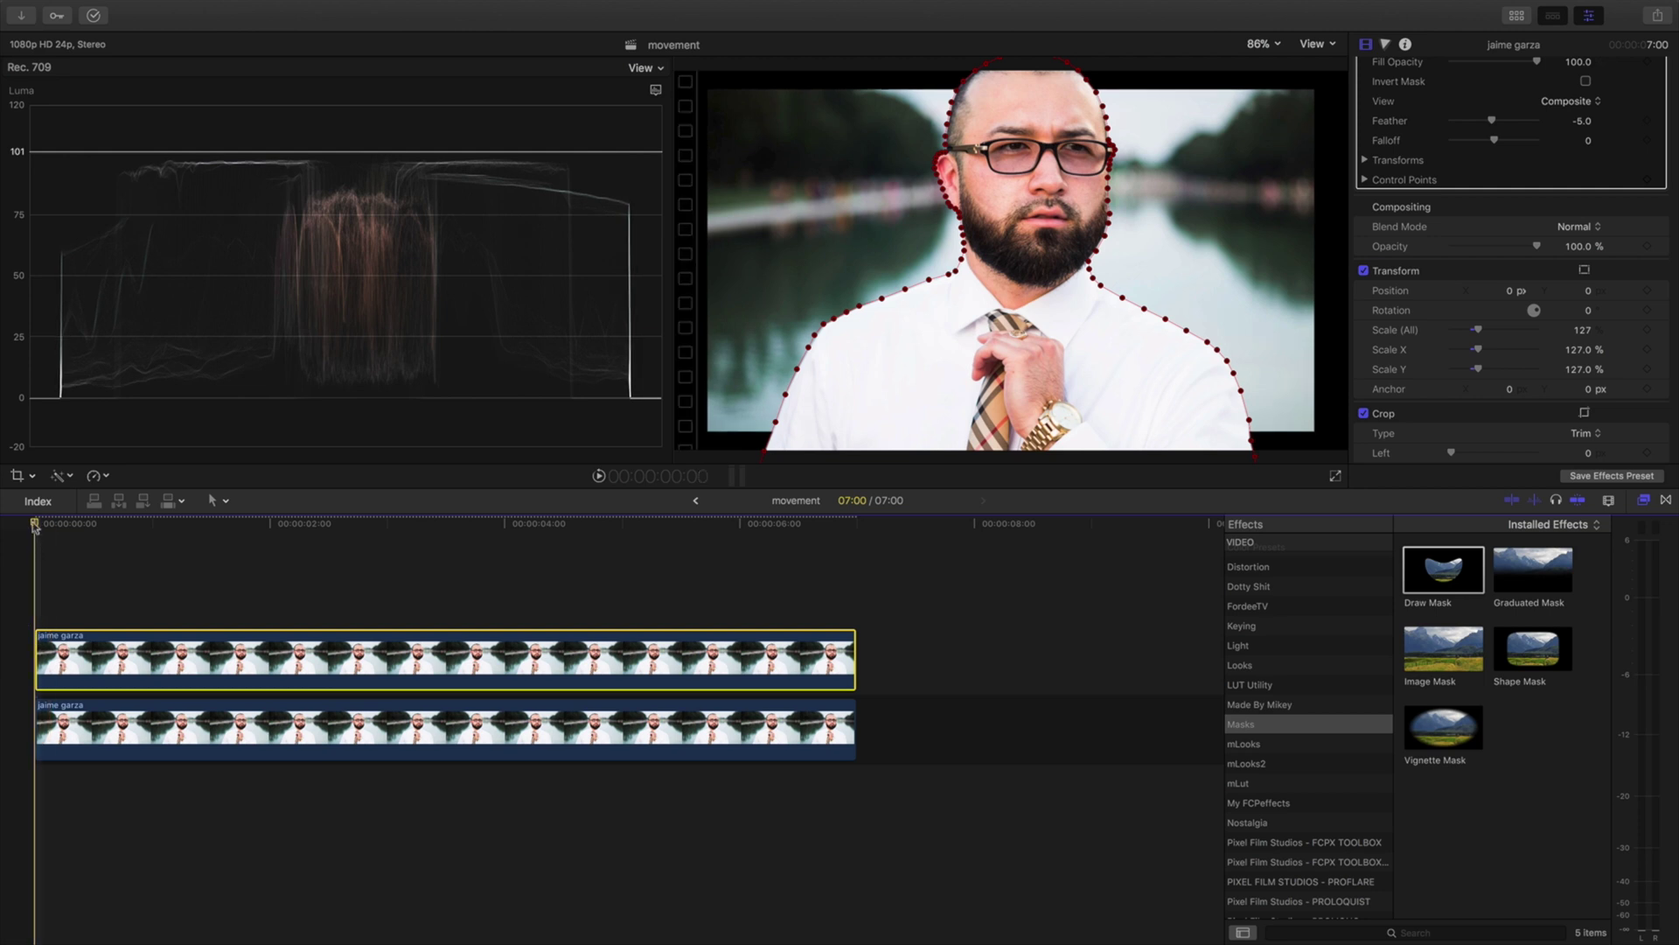
Keyframe the 127% scale at the clip's start and scale back to 100% at its end
{"action": "left_click", "coordinate": [1647, 331]}
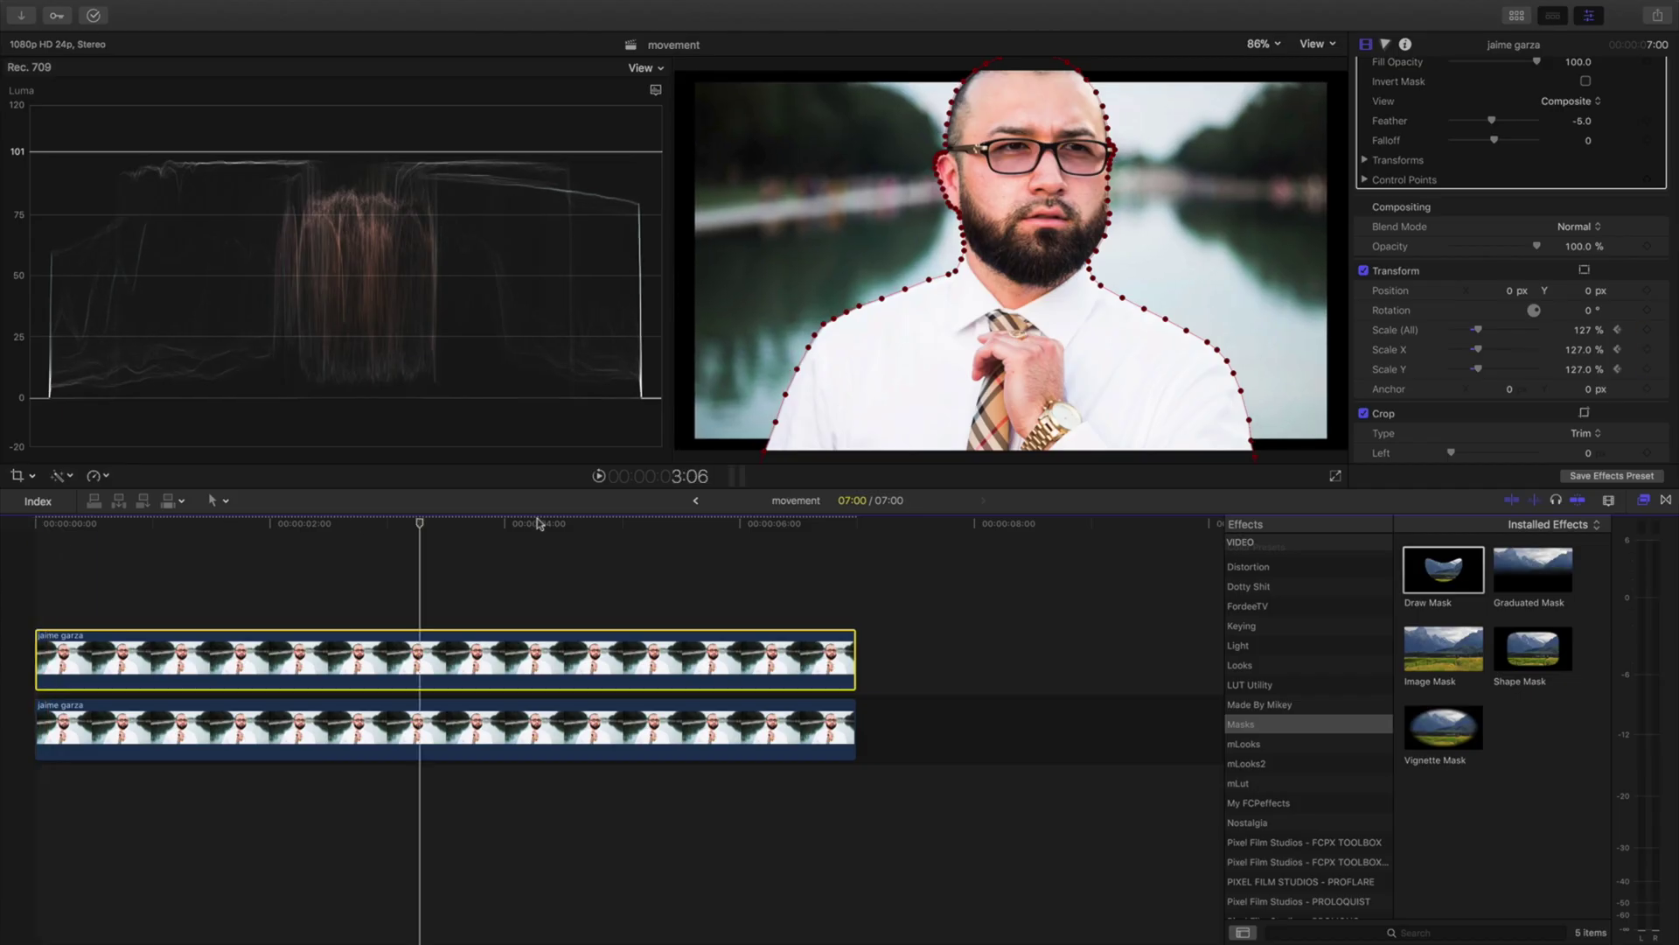
{"action": "left_click", "coordinate": [254, 607]}
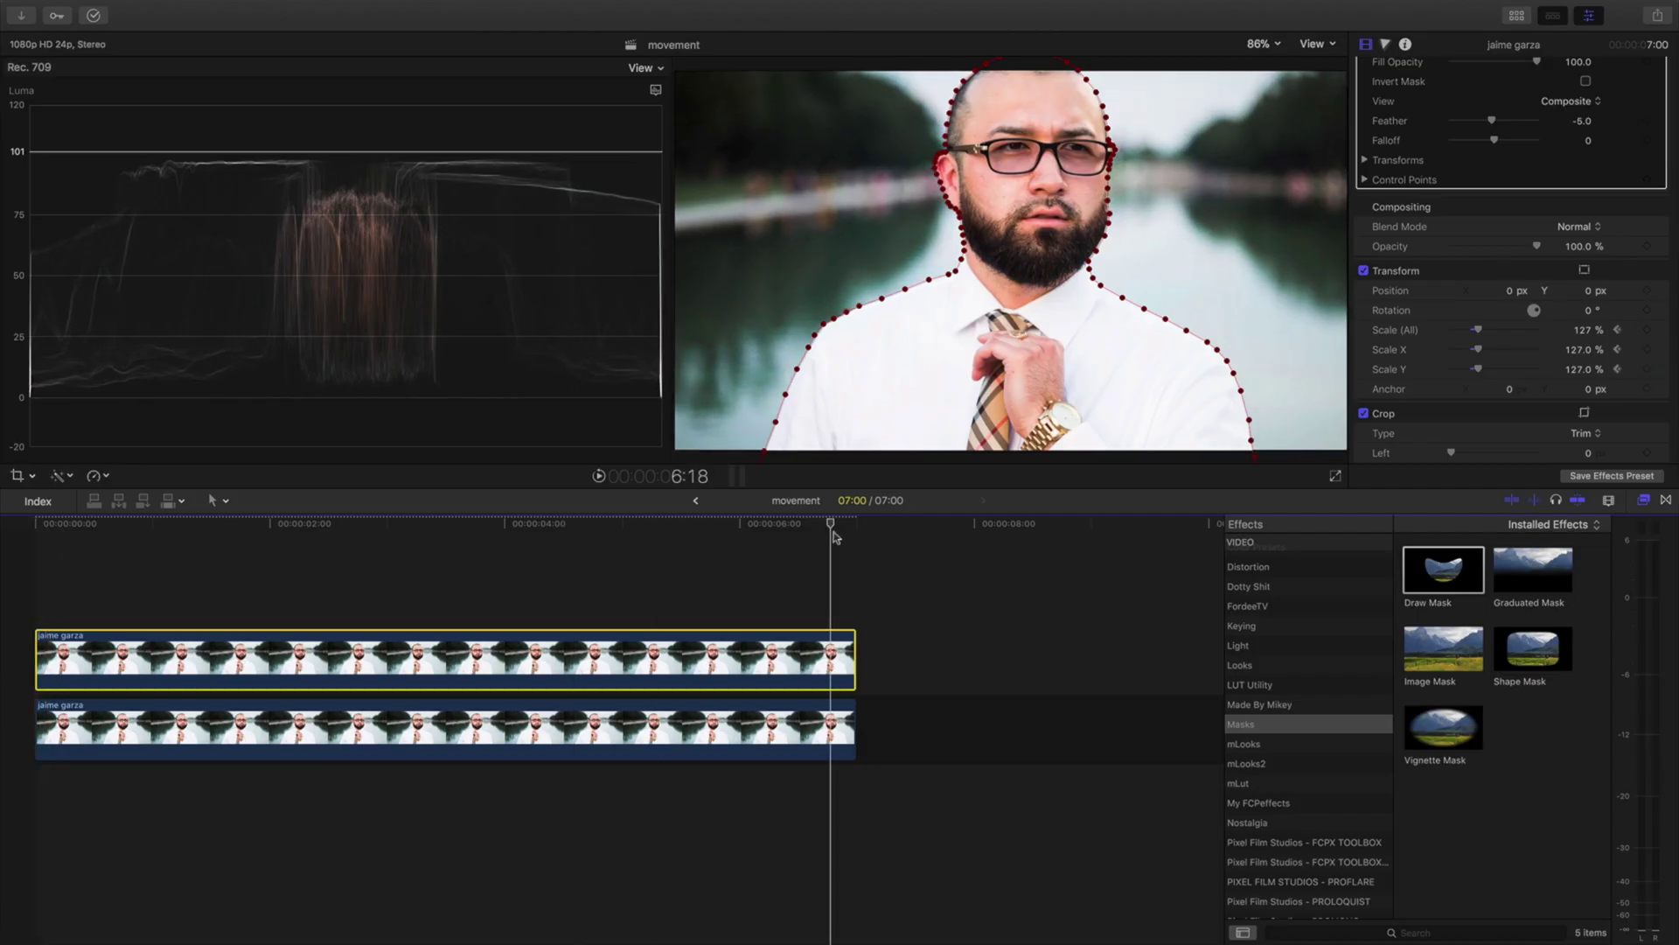
{"action": "left_click_drag", "start_coordinate": [836, 536], "coordinate": [851, 536]}
{"action": "left_click_drag", "start_coordinate": [1476, 332], "coordinate": [1471, 341]}
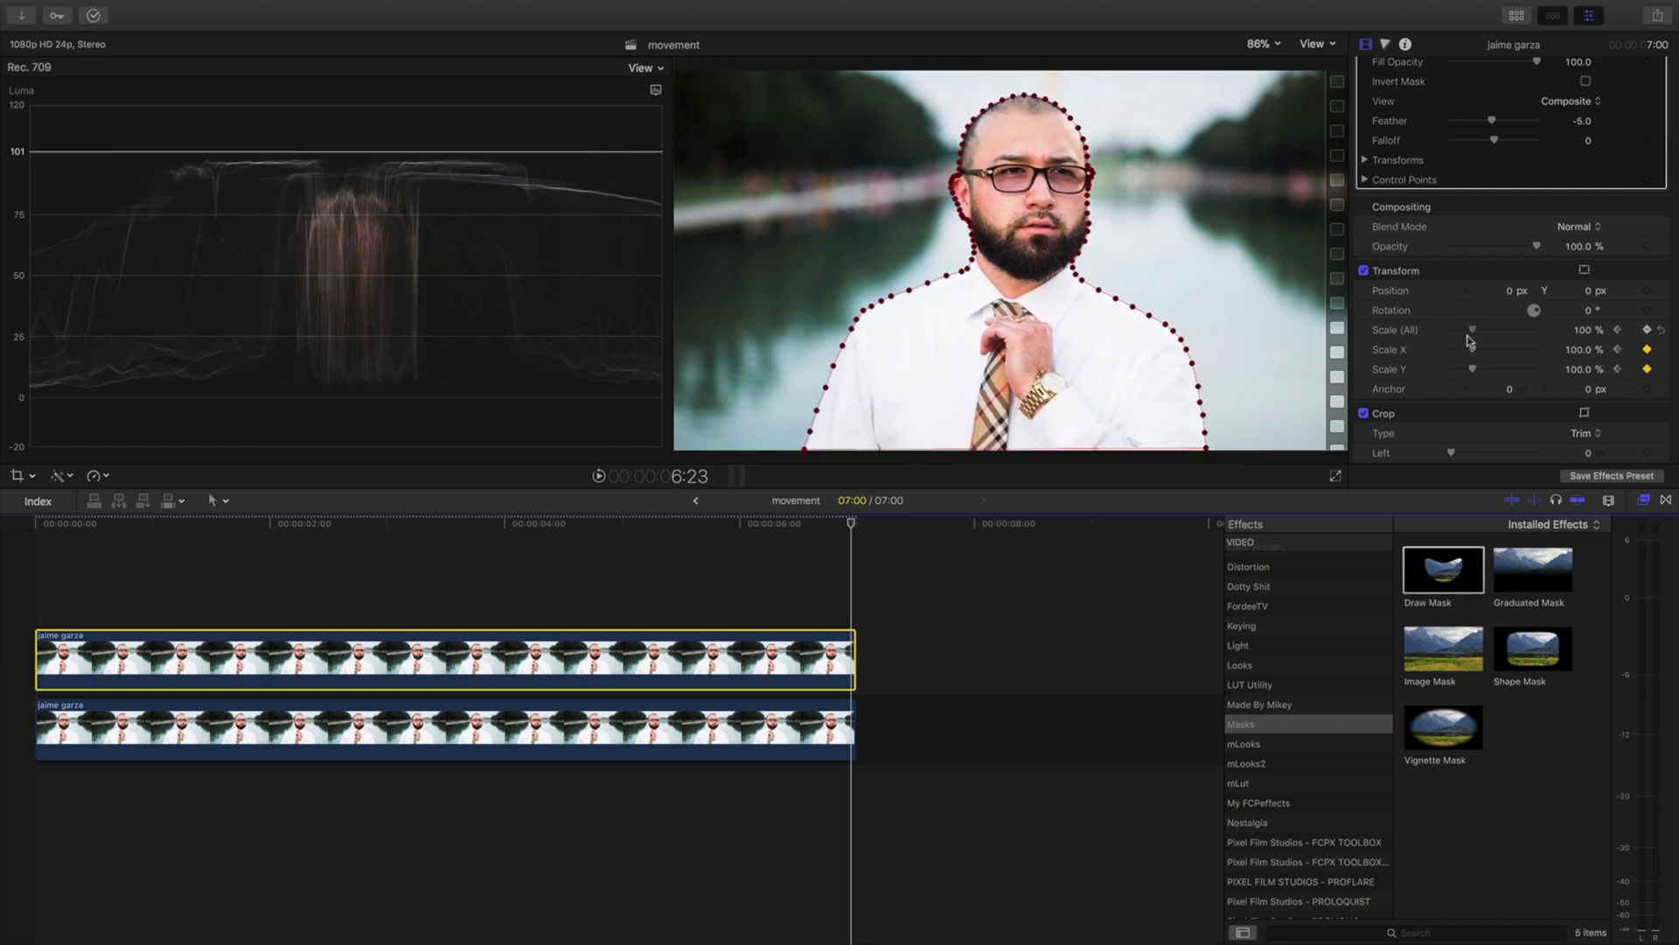
{"action": "left_click", "coordinate": [30, 603]}
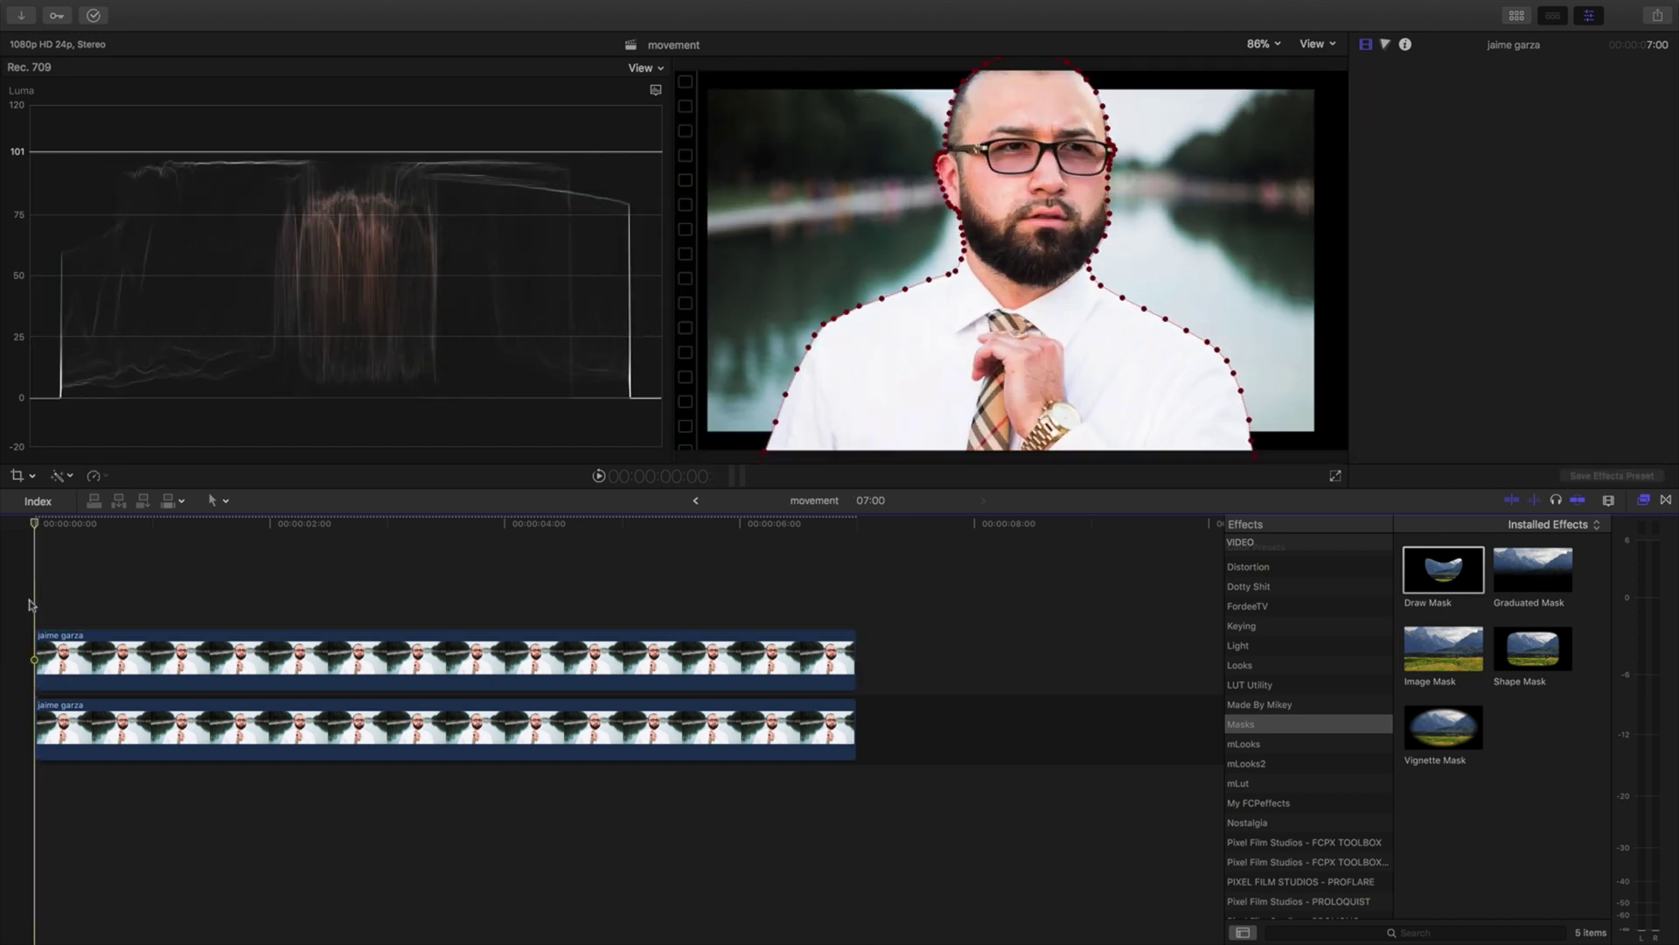
{"action": "key", "text": "space"}
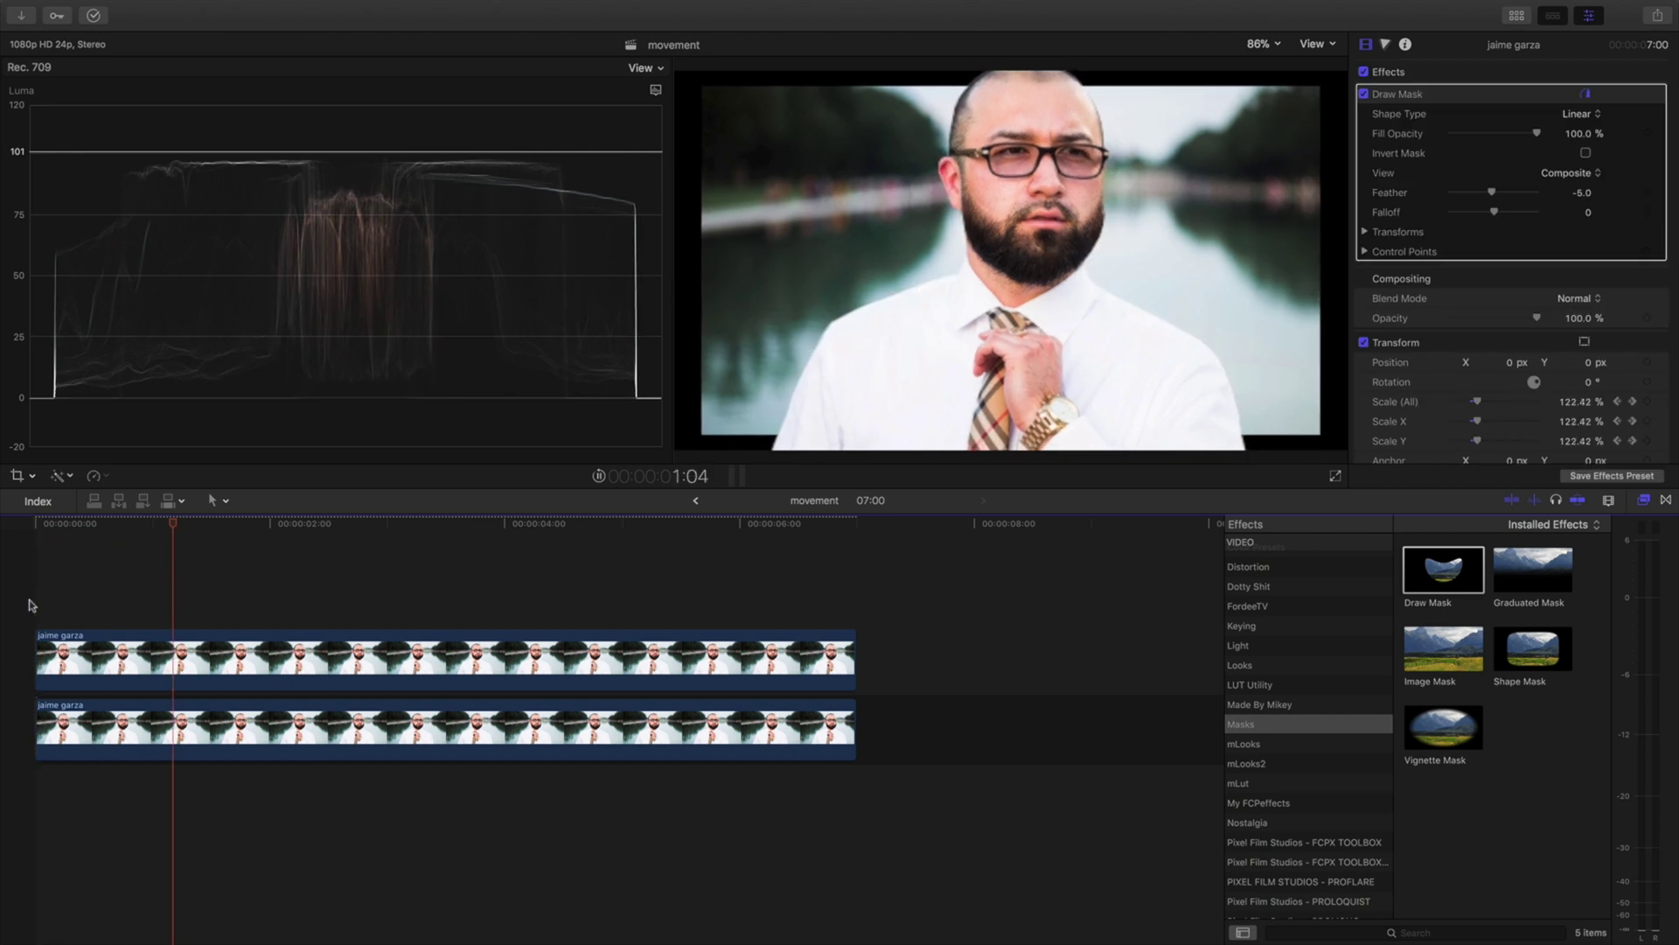